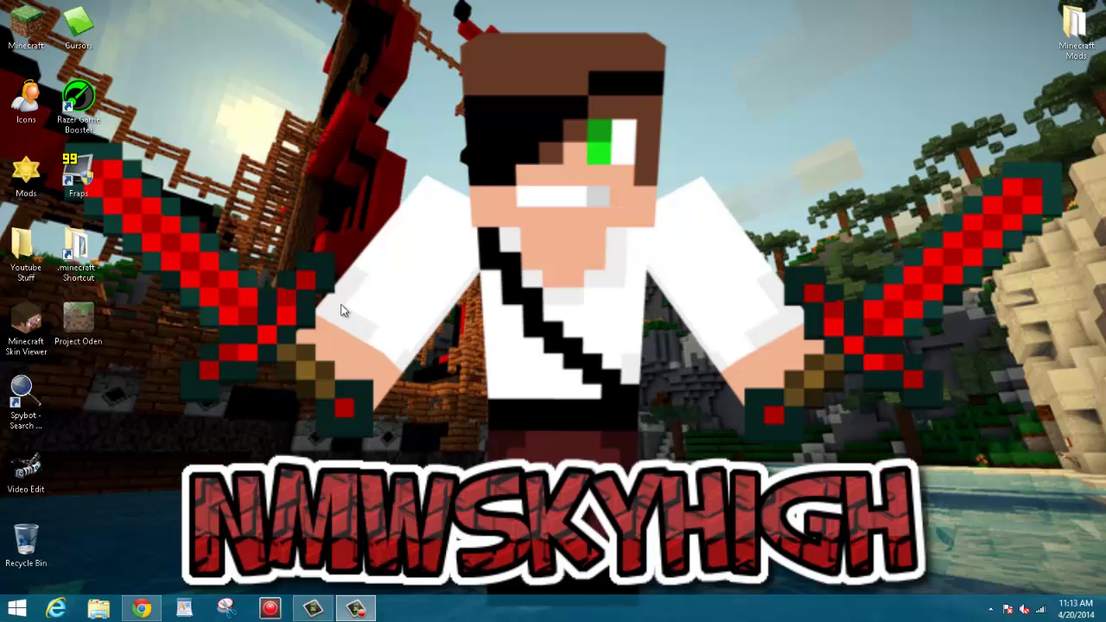
- Open the Minecraft launcher and draft a new profile named 1.7.2, cancelling it without saving
{"action": "double_click", "coordinate": [23, 24]}
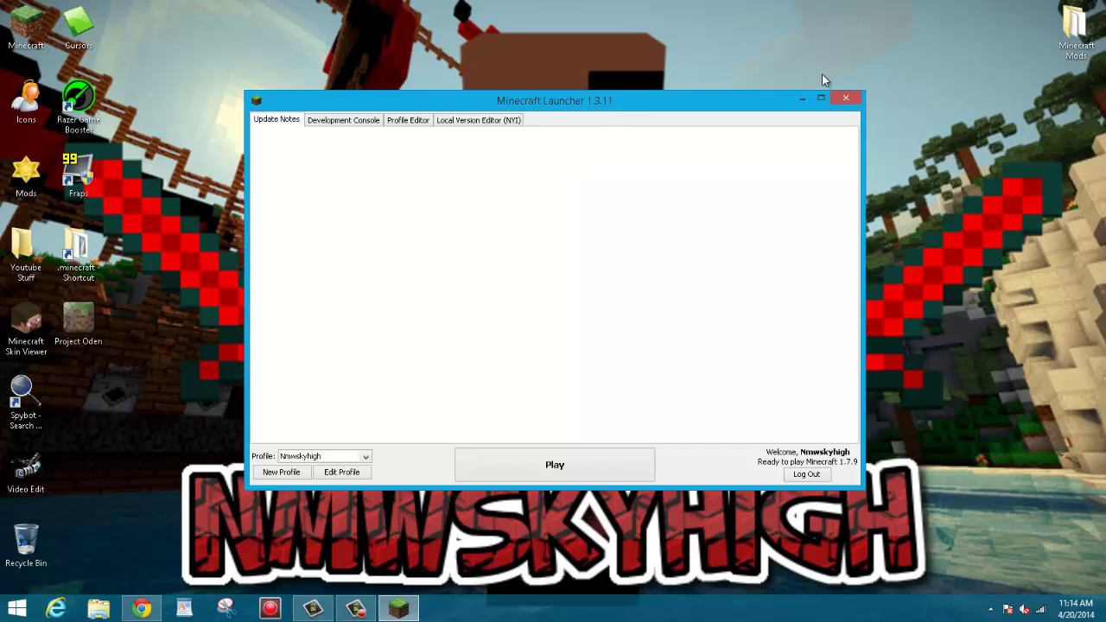
{"action": "left_click", "coordinate": [288, 473]}
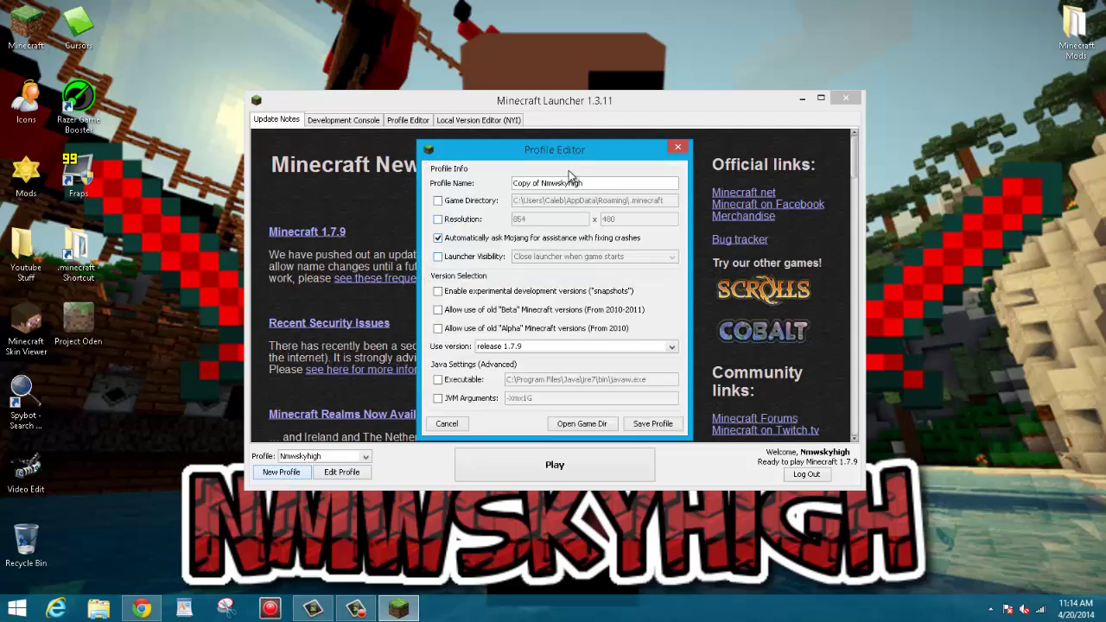
{"action": "left_click_drag", "start_coordinate": [583, 183], "coordinate": [486, 184]}
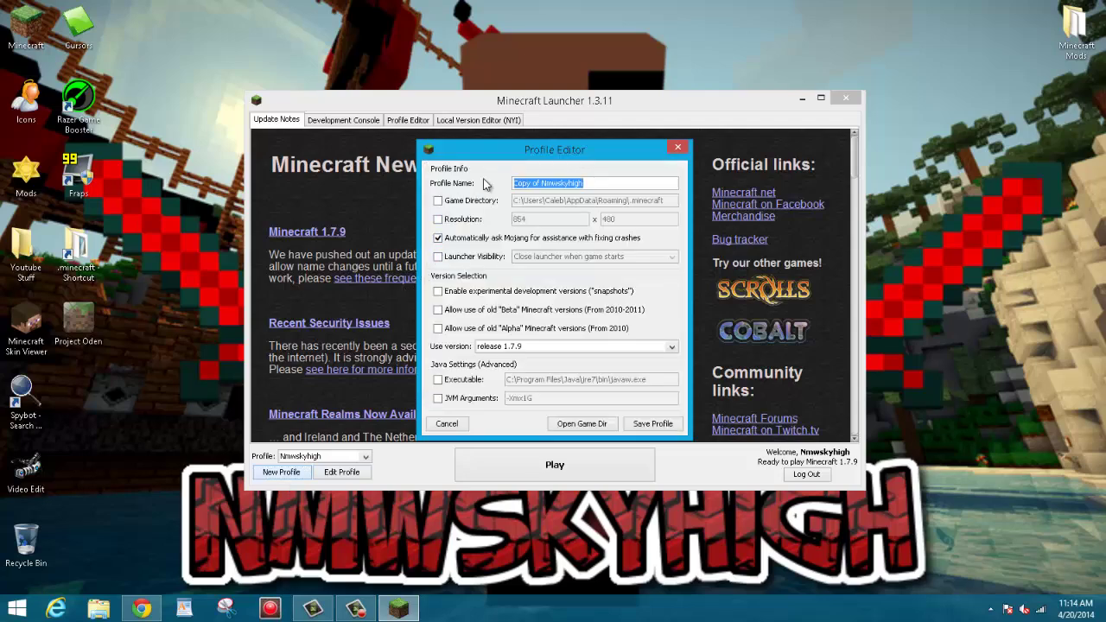
{"action": "type", "text": "1.7.2"}
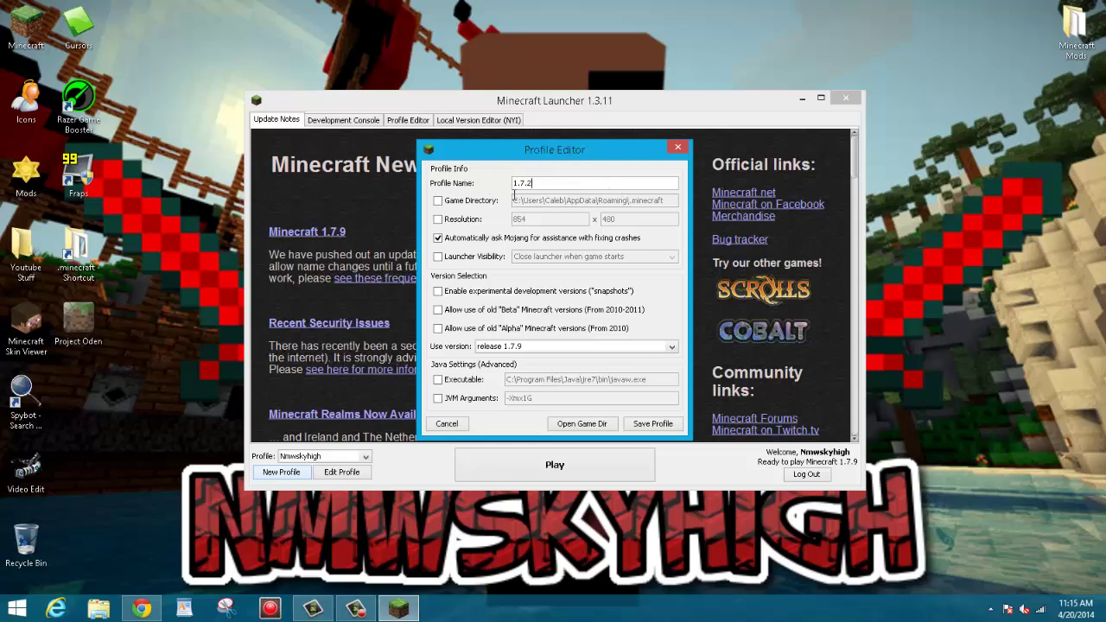
{"action": "left_click_drag", "start_coordinate": [515, 184], "coordinate": [535, 184]}
{"action": "left_click", "coordinate": [543, 188]}
{"action": "left_click", "coordinate": [680, 106]}
{"action": "left_click", "coordinate": [442, 422]}
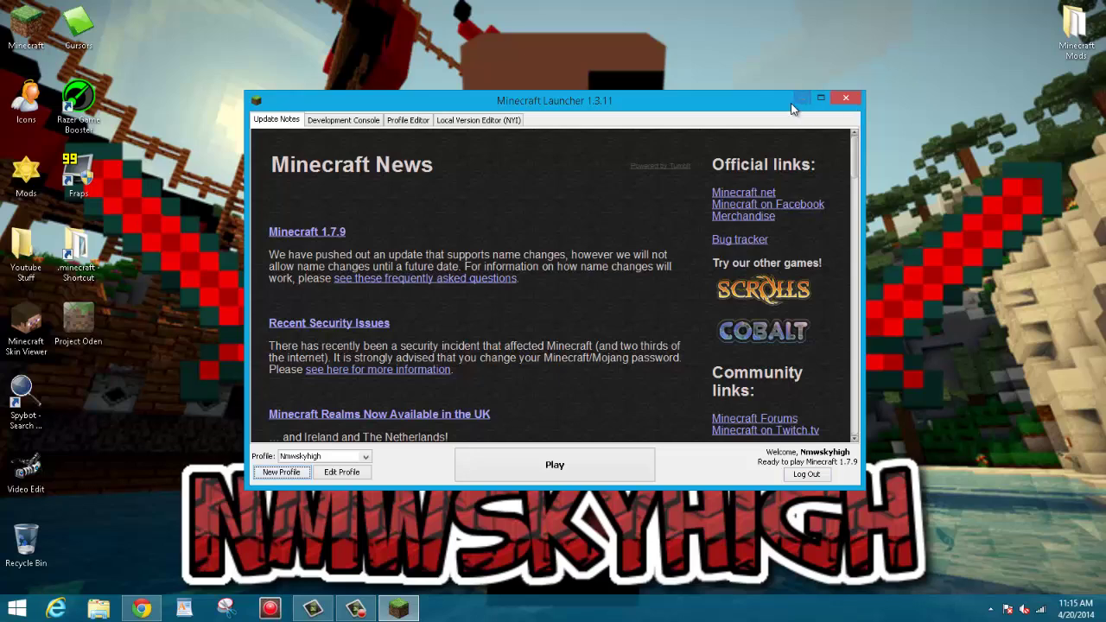
{"action": "mouse_move", "coordinate": [656, 98]}
{"action": "left_mouse_down"}
{"action": "mouse_move", "coordinate": [656, 52]}
{"action": "mouse_move", "coordinate": [678, 89]}
{"action": "mouse_move", "coordinate": [662, 106]}
{"action": "left_mouse_up"}
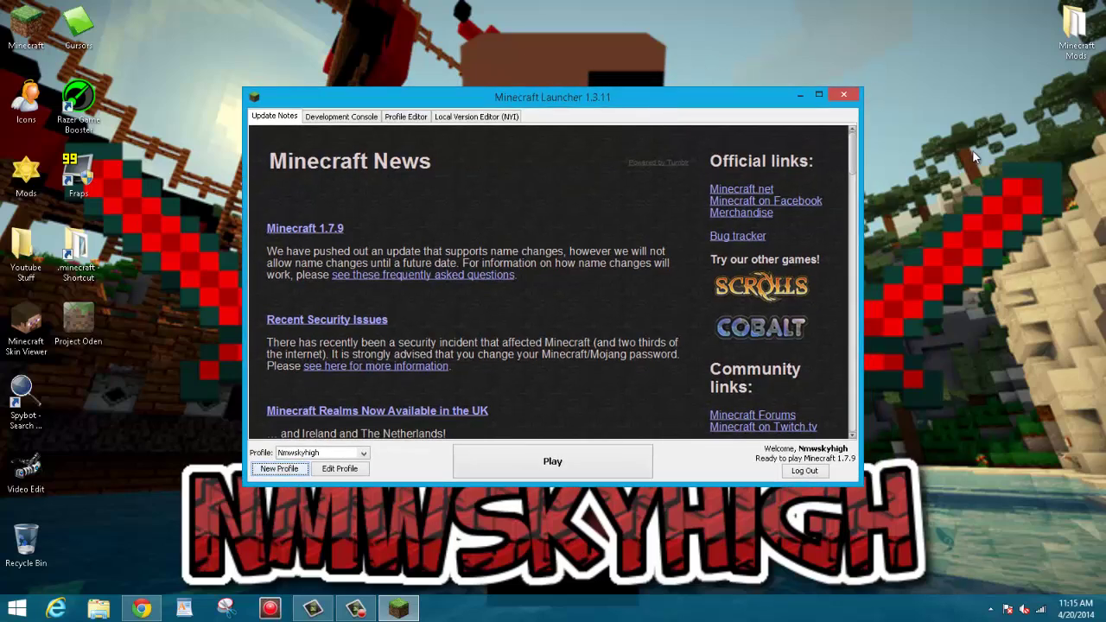
{"action": "left_click", "coordinate": [1004, 176]}
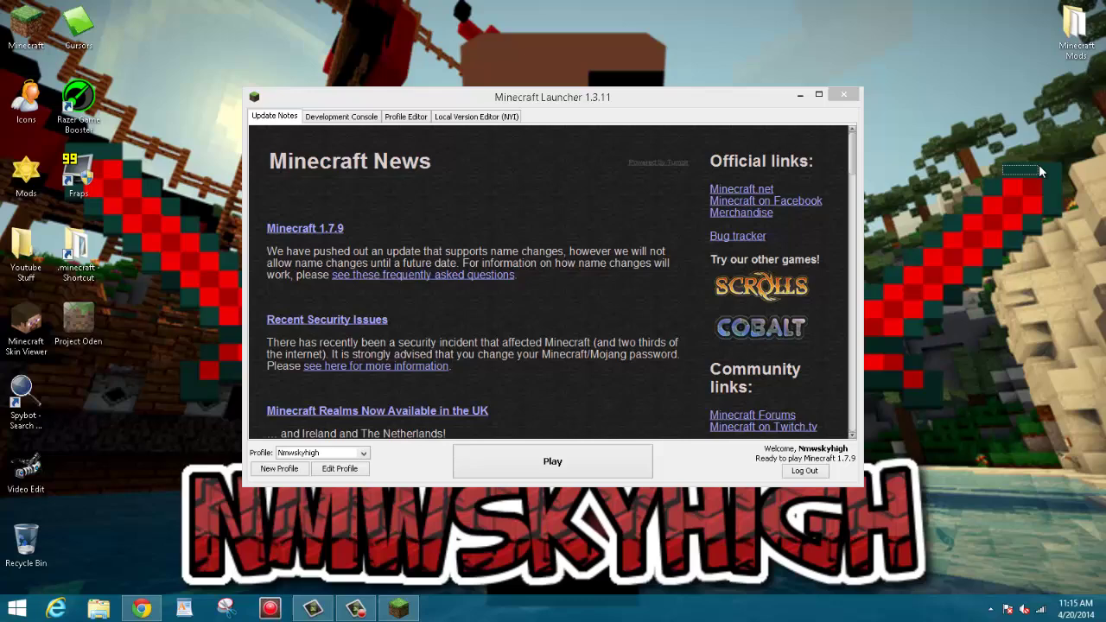
{"action": "left_click_drag", "start_coordinate": [1042, 171], "coordinate": [1063, 169]}
- Draft a new profile named 1.7.2 that uses release 1.7.2, discarding it and closing the launcher
{"action": "left_click", "coordinate": [282, 469]}
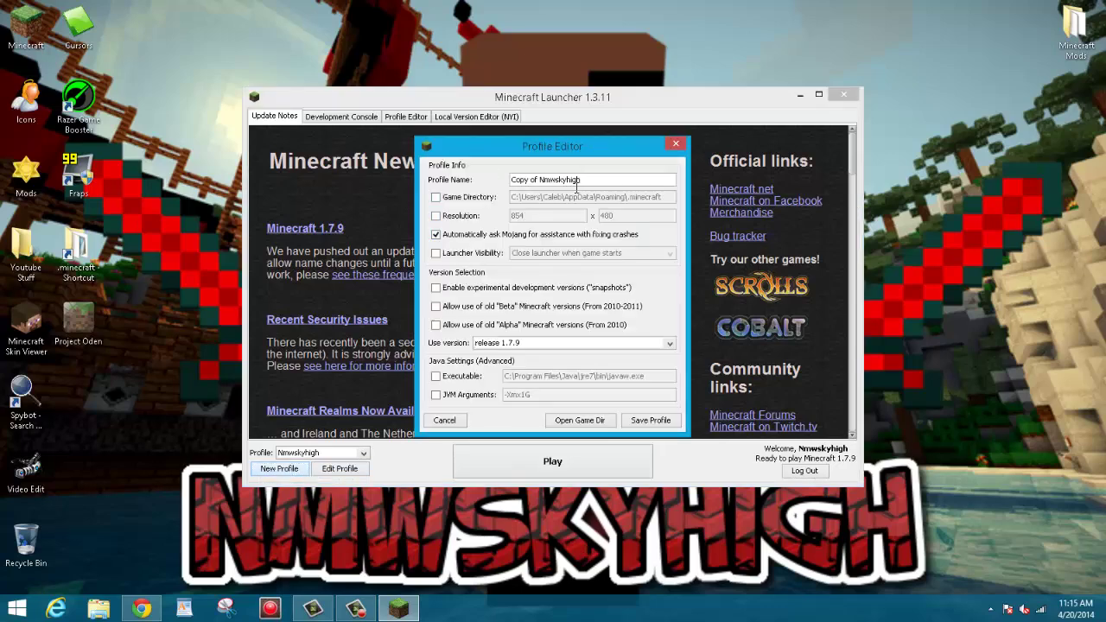
{"action": "left_click_drag", "start_coordinate": [581, 180], "coordinate": [371, 179]}
{"action": "type", "text": "1.7.2"}
{"action": "left_click", "coordinate": [603, 344]}
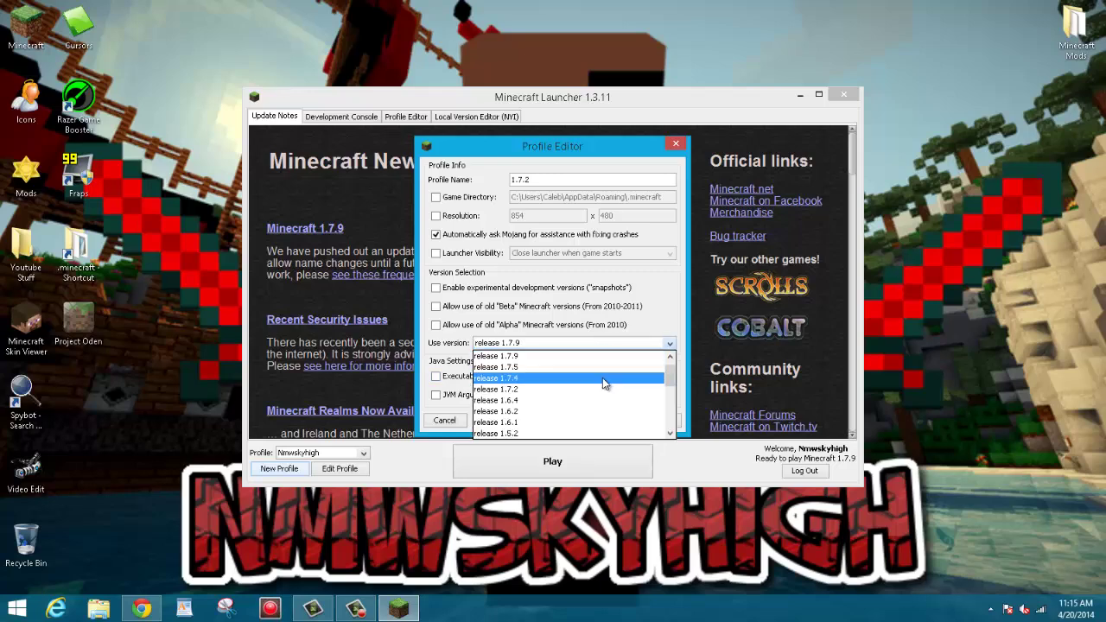
{"action": "left_click", "coordinate": [595, 399]}
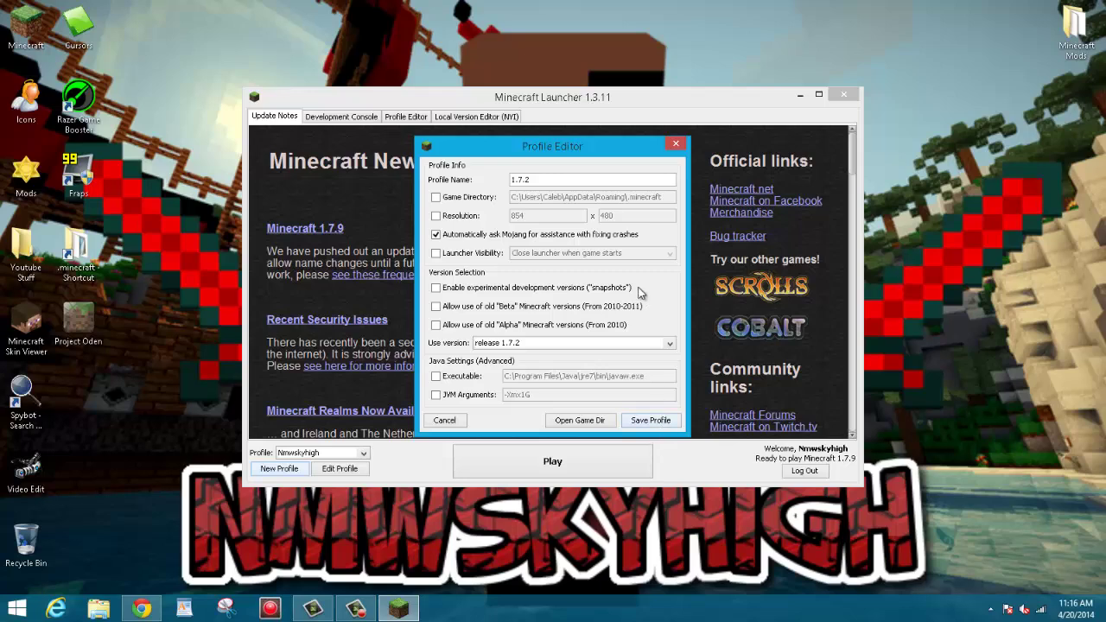
{"action": "left_click", "coordinate": [676, 147]}
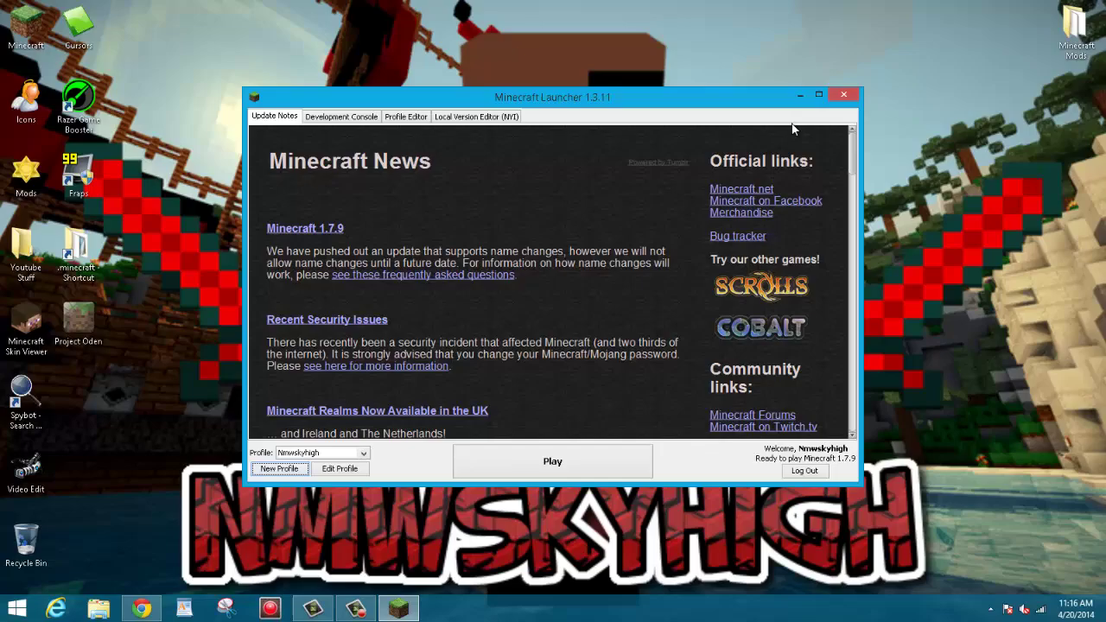
{"action": "left_click", "coordinate": [844, 94]}
- Search for %appdata% and look through the versions folder inside .minecraft, closing the window when done
{"action": "left_click", "coordinate": [16, 608]}
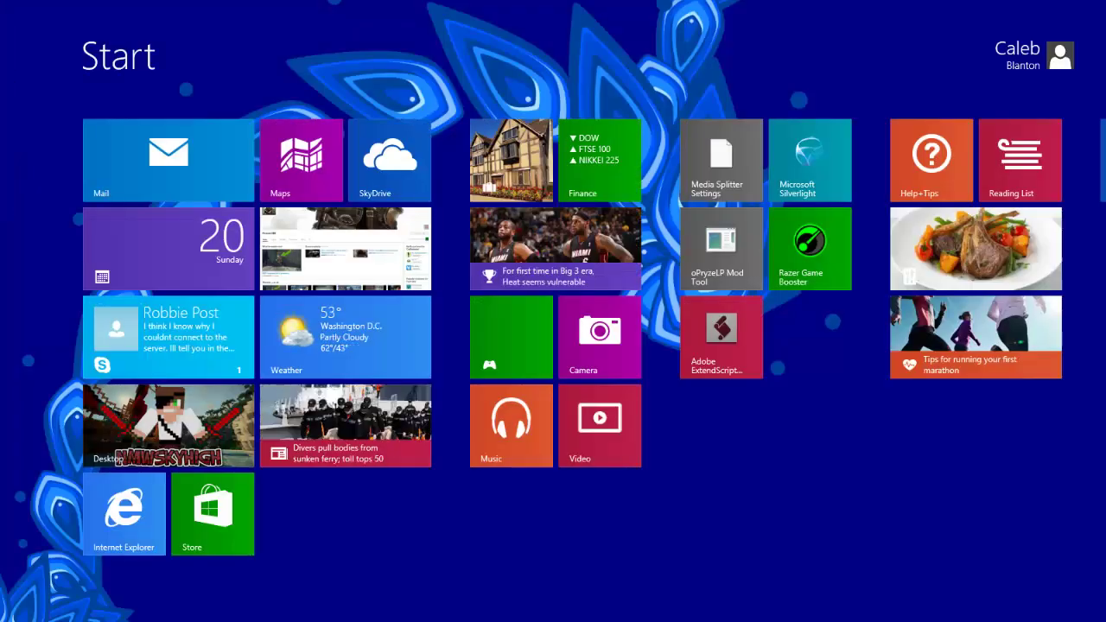
{"action": "type", "text": "%appdata%"}
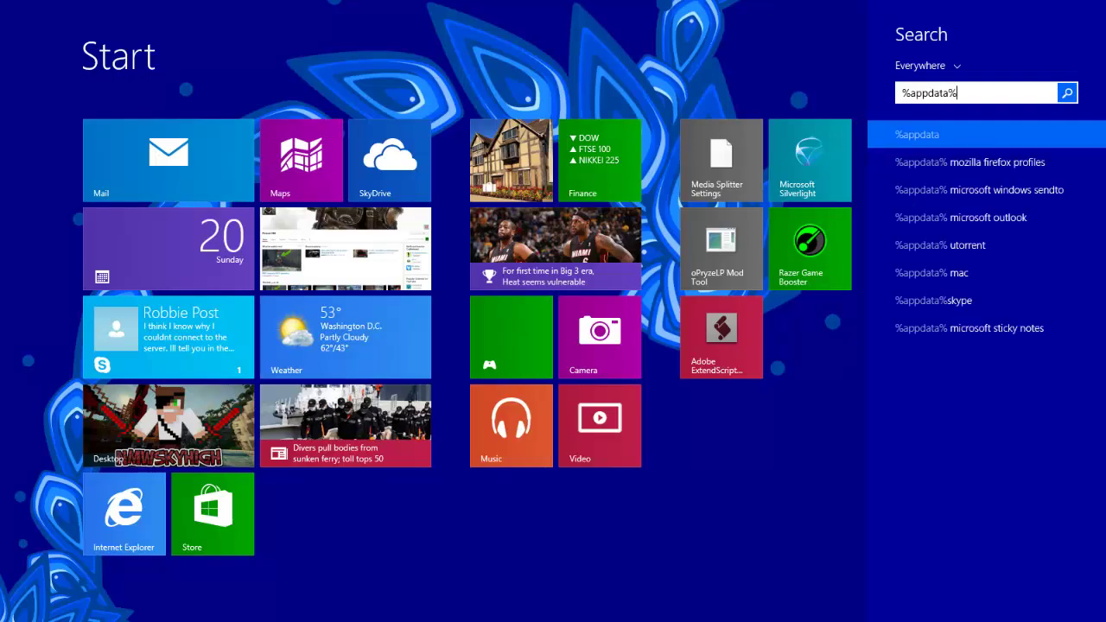
{"action": "key", "text": "Return"}
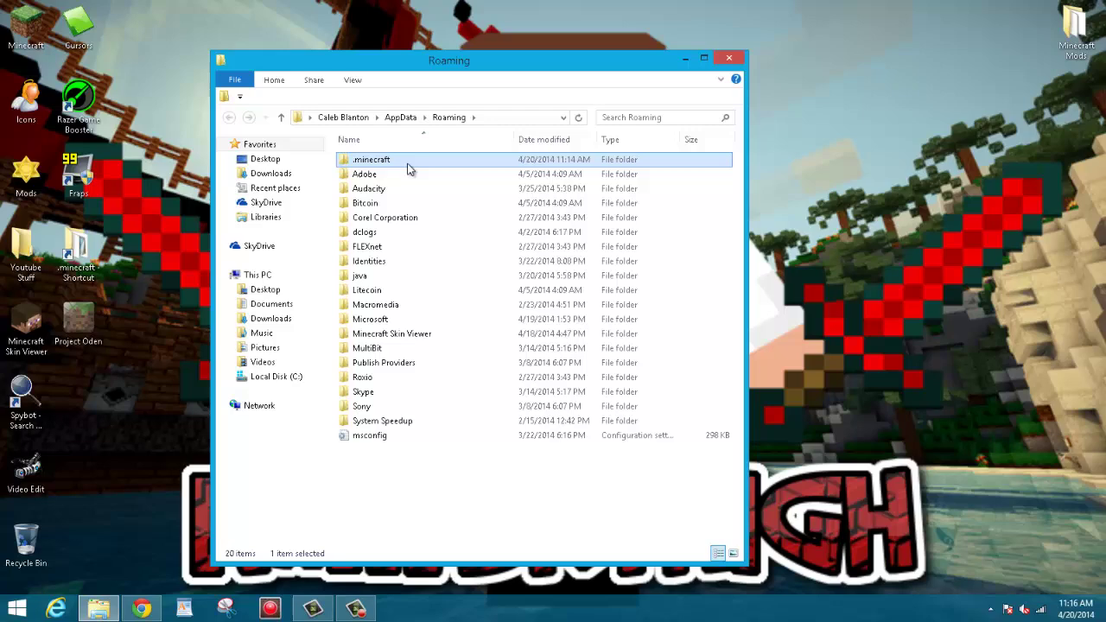
{"action": "double_click", "coordinate": [408, 160]}
{"action": "double_click", "coordinate": [404, 364]}
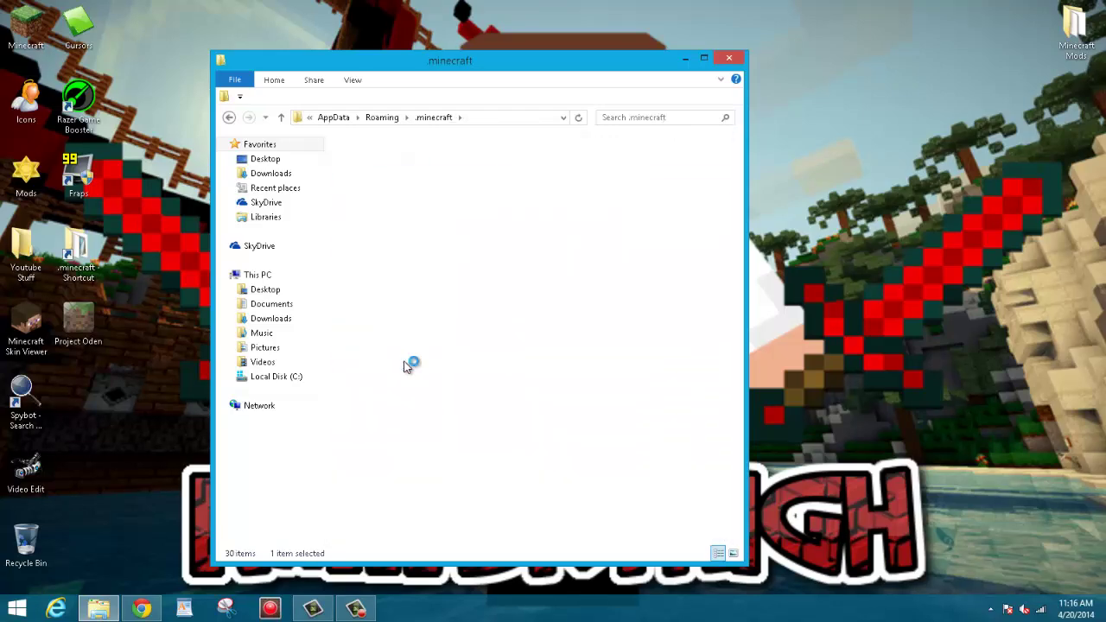
{"action": "left_click", "coordinate": [382, 173]}
{"action": "left_click", "coordinate": [374, 190]}
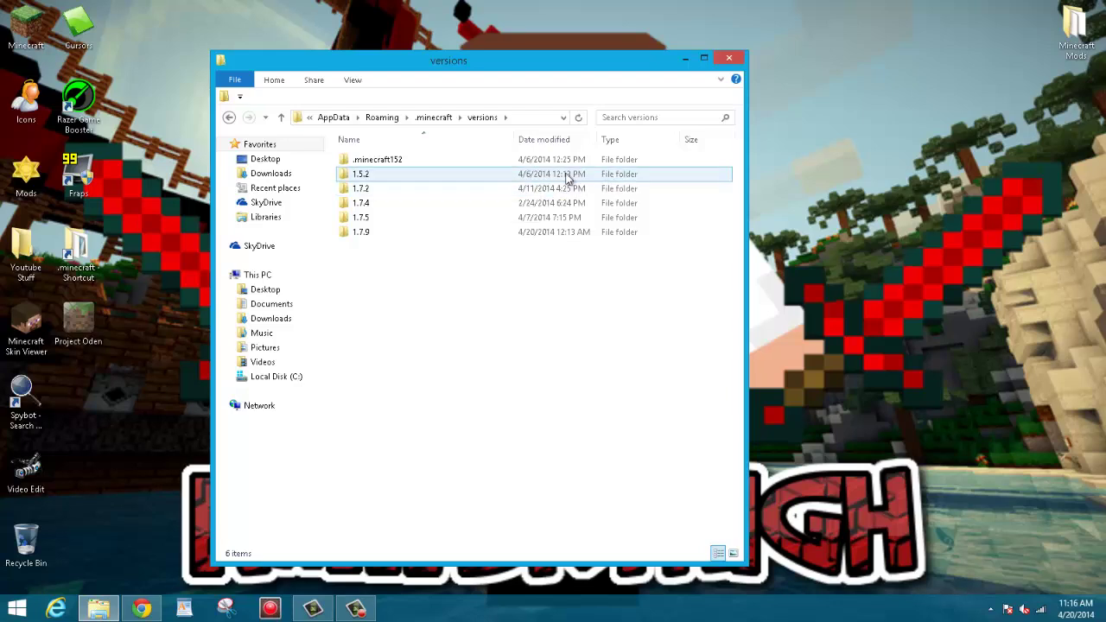
{"action": "left_click", "coordinate": [729, 58]}
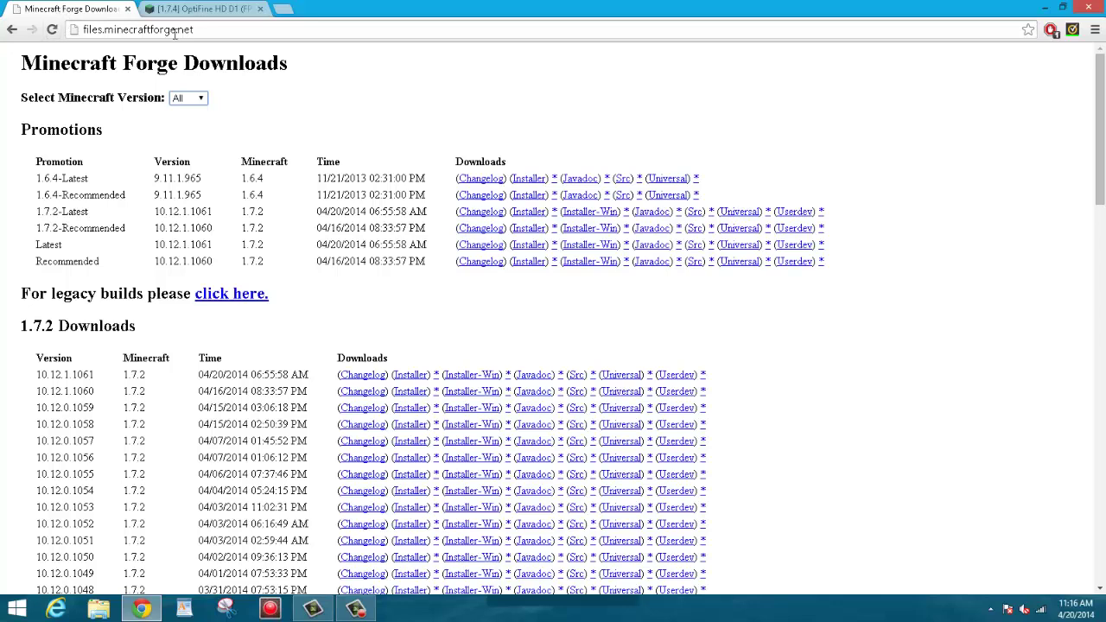
- Examine the 1.7.2-Recommended and 1.7.2-Latest entries on the Minecraft Forge downloads page in the browser
{"action": "left_click_drag", "start_coordinate": [217, 29], "coordinate": [69, 31]}
{"action": "left_click", "coordinate": [197, 32]}
{"action": "left_click_drag", "start_coordinate": [37, 227], "coordinate": [127, 228]}
{"action": "left_click", "coordinate": [125, 228]}
{"action": "double_click", "coordinate": [88, 211]}
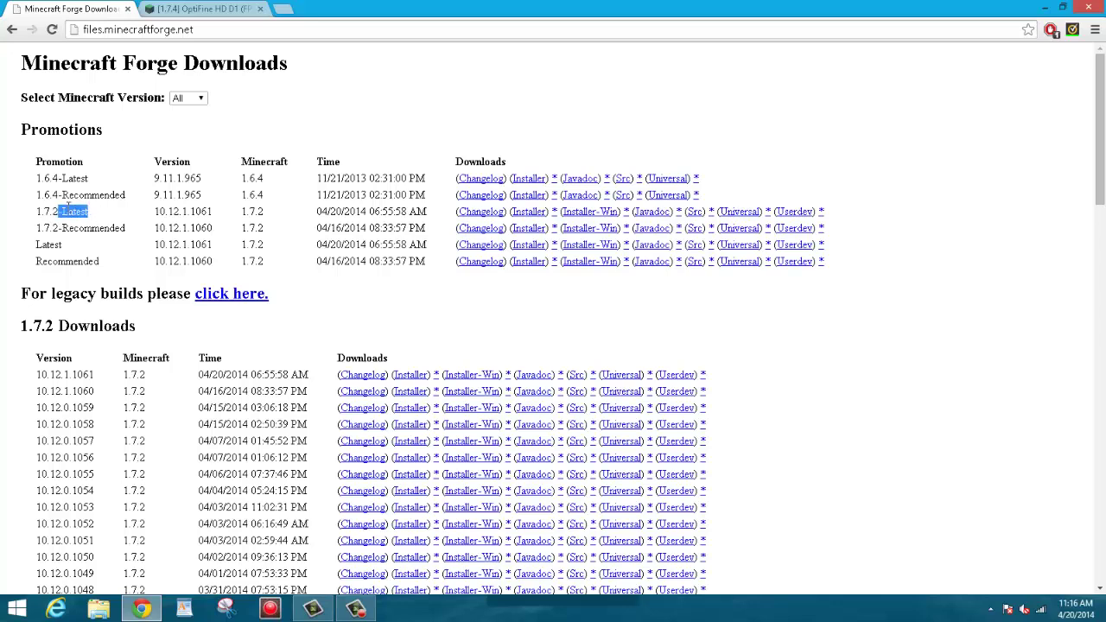
{"action": "left_click", "coordinate": [69, 215]}
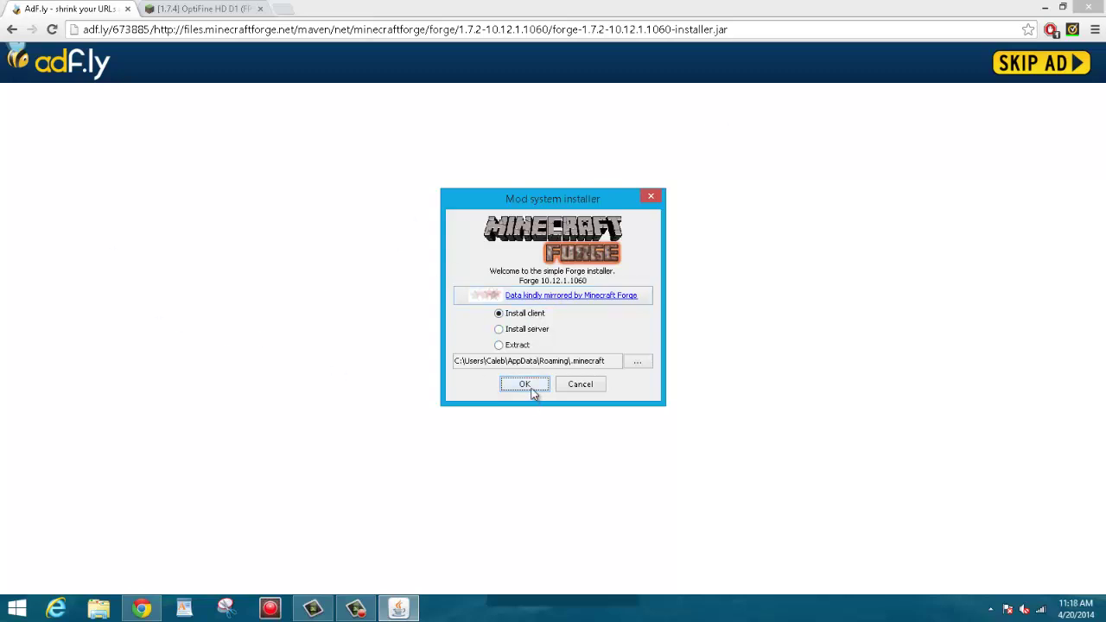
- Install the Forge 10.12.1.1060 client into the .minecraft folder and dismiss the completion message
{"action": "left_click", "coordinate": [533, 391]}
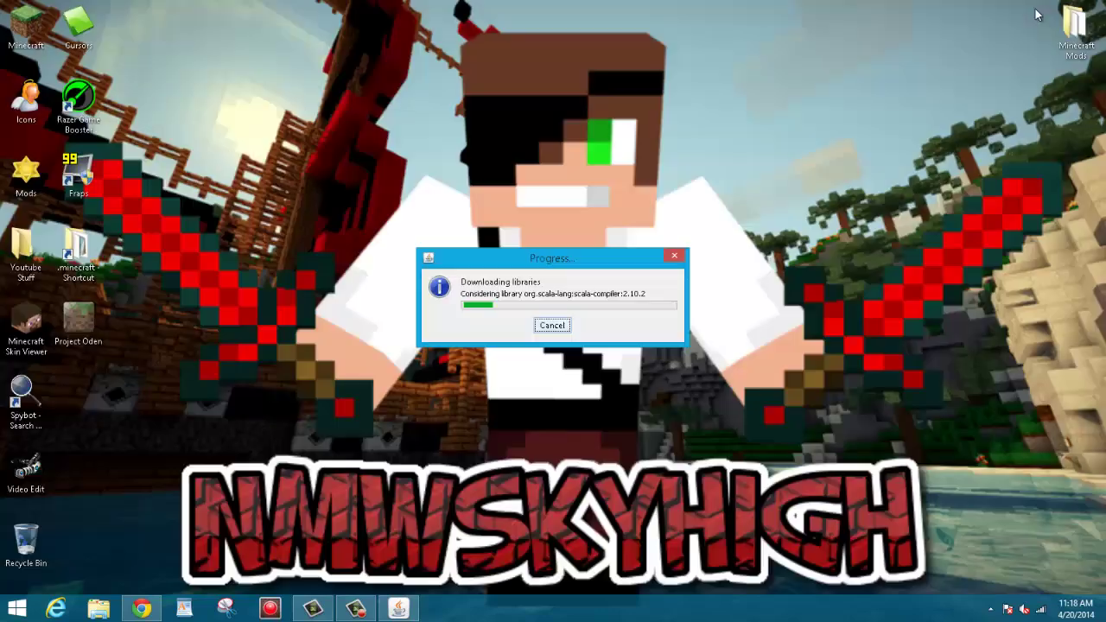
{"action": "left_click", "coordinate": [1045, 7]}
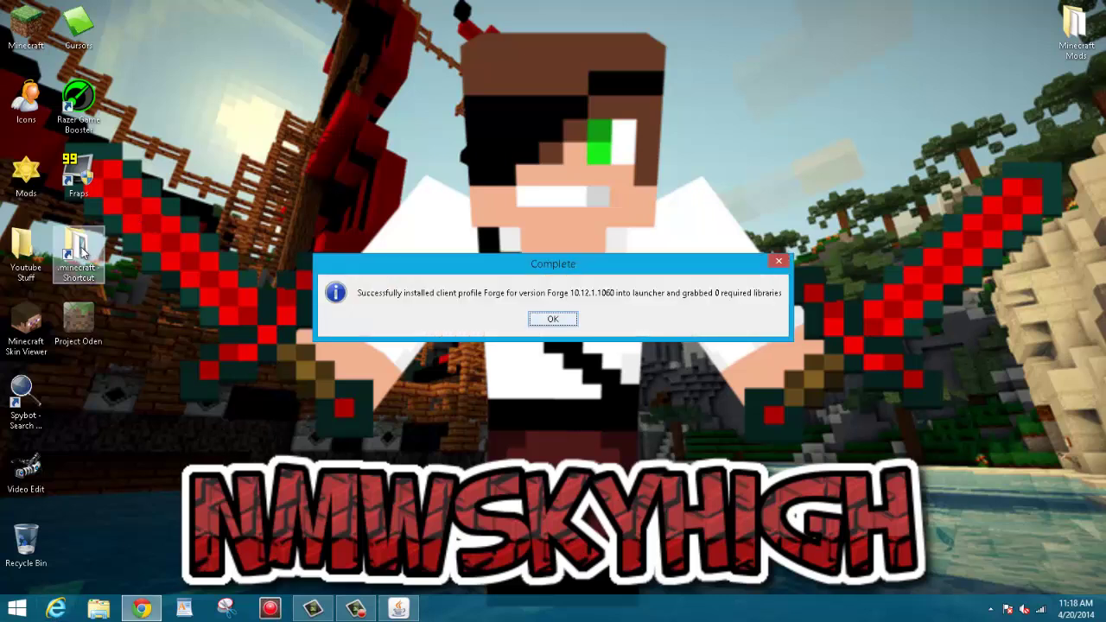
{"action": "left_click", "coordinate": [547, 320]}
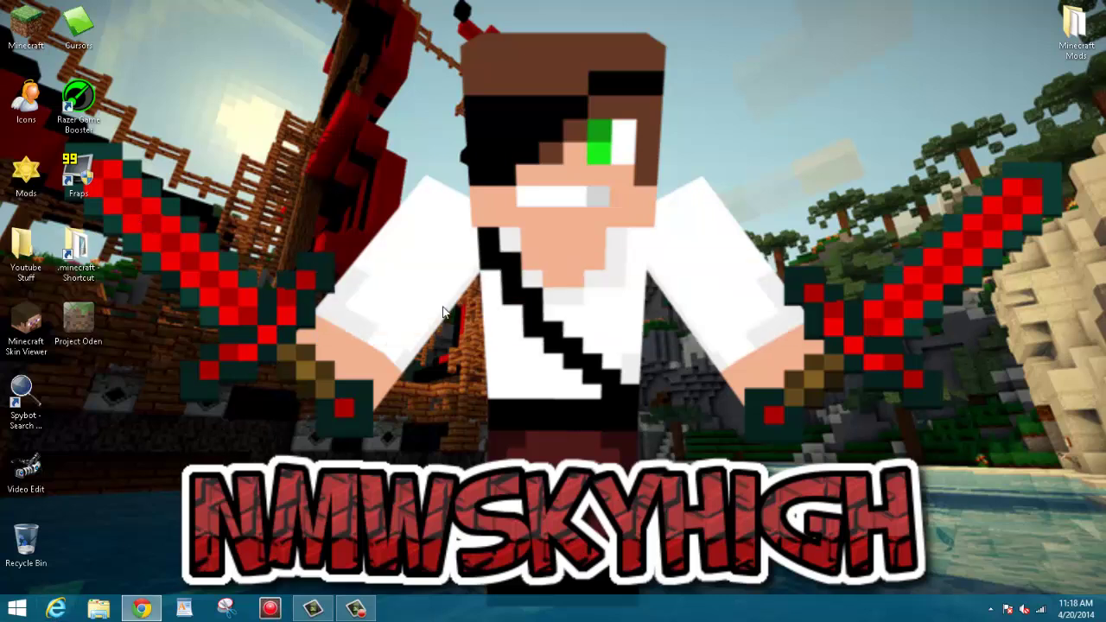
- Open the .minecraft folder from its desktop shortcut and delete the mods folder inside it
{"action": "left_click_drag", "start_coordinate": [99, 260], "coordinate": [245, 266]}
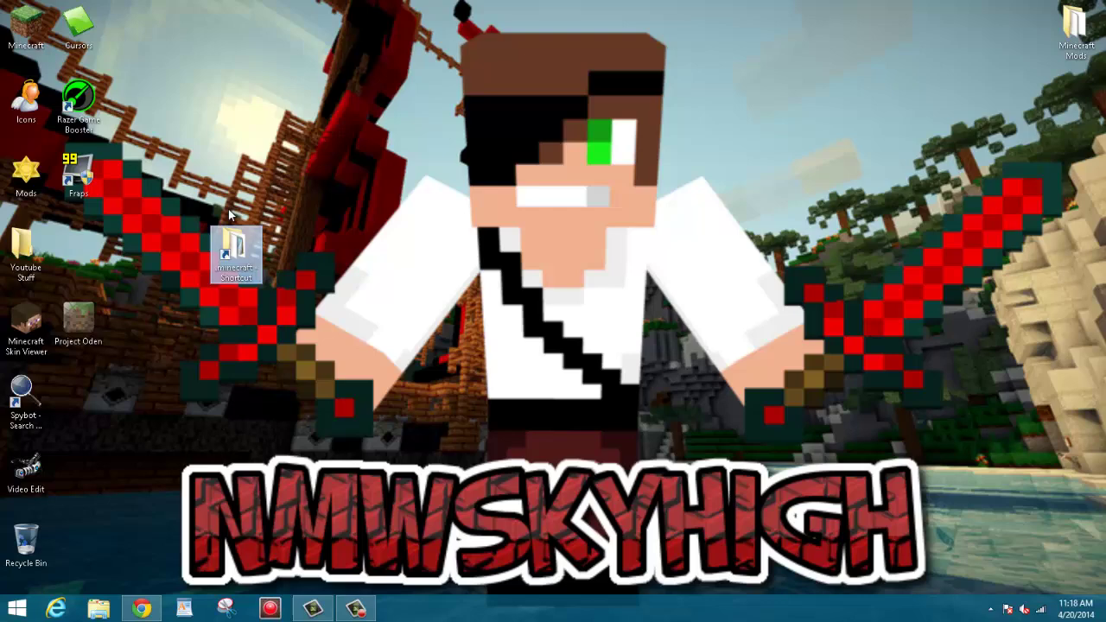
{"action": "double_click", "coordinate": [245, 265]}
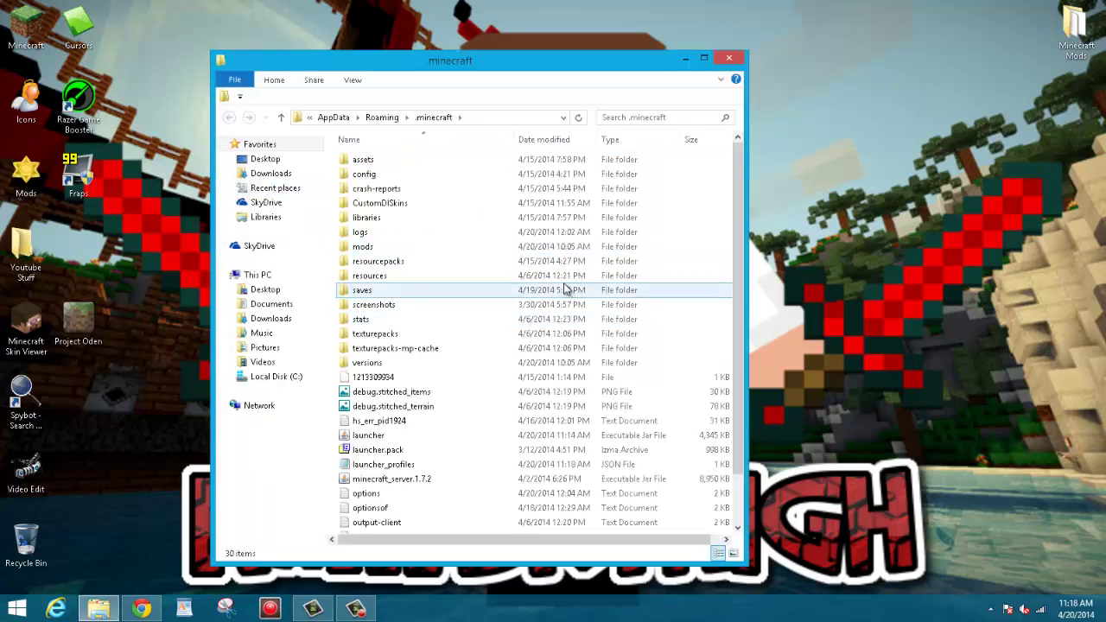
{"action": "left_click", "coordinate": [389, 249]}
{"action": "right_click", "coordinate": [389, 250]}
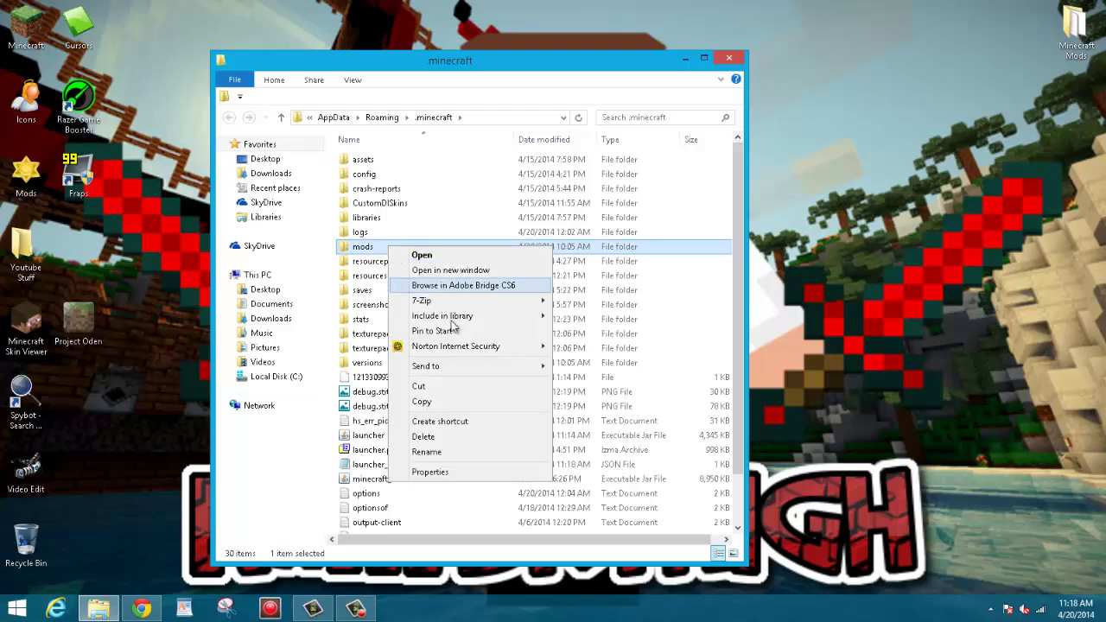
{"action": "key", "text": "Escape"}
{"action": "key", "text": "Delete"}
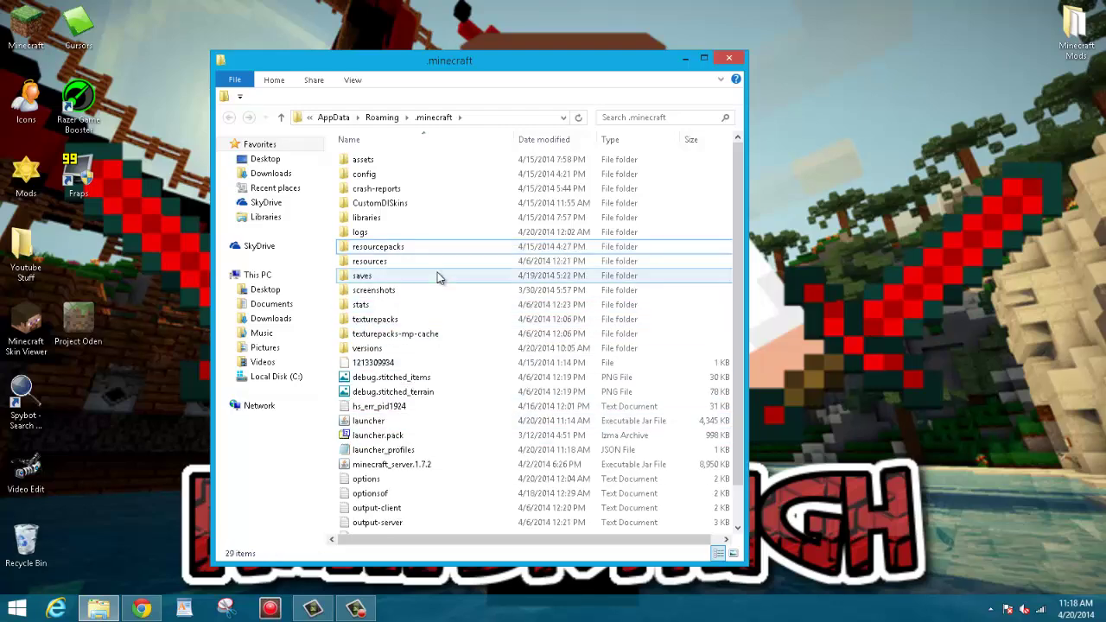
- Create a new folder named Mods inside .minecraft and open it
{"action": "right_click", "coordinate": [332, 179]}
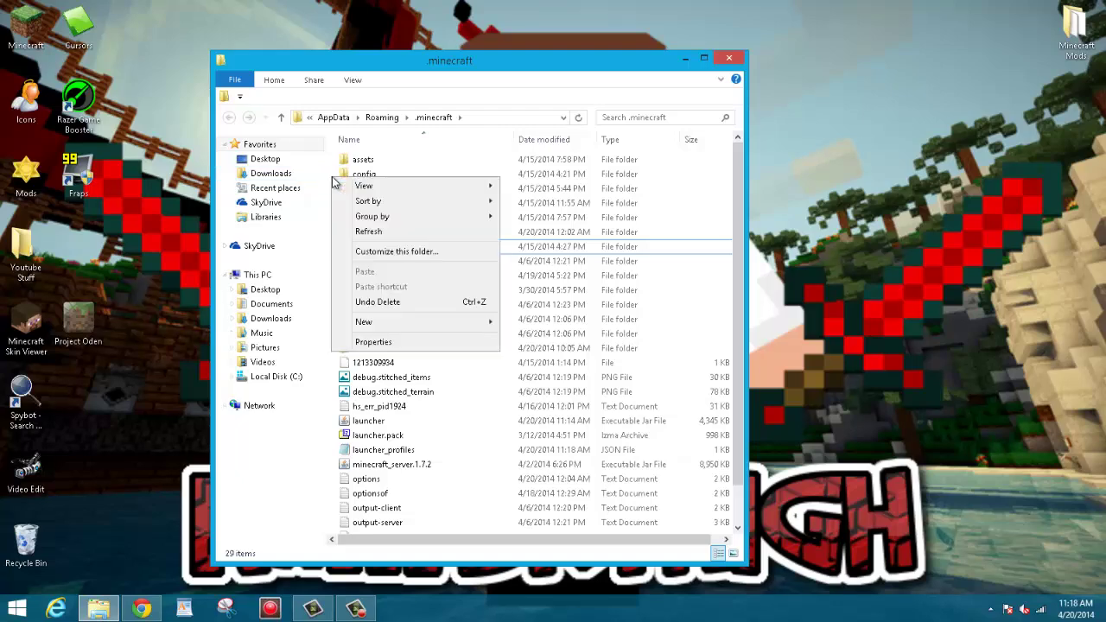
{"action": "mouse_move", "coordinate": [458, 330]}
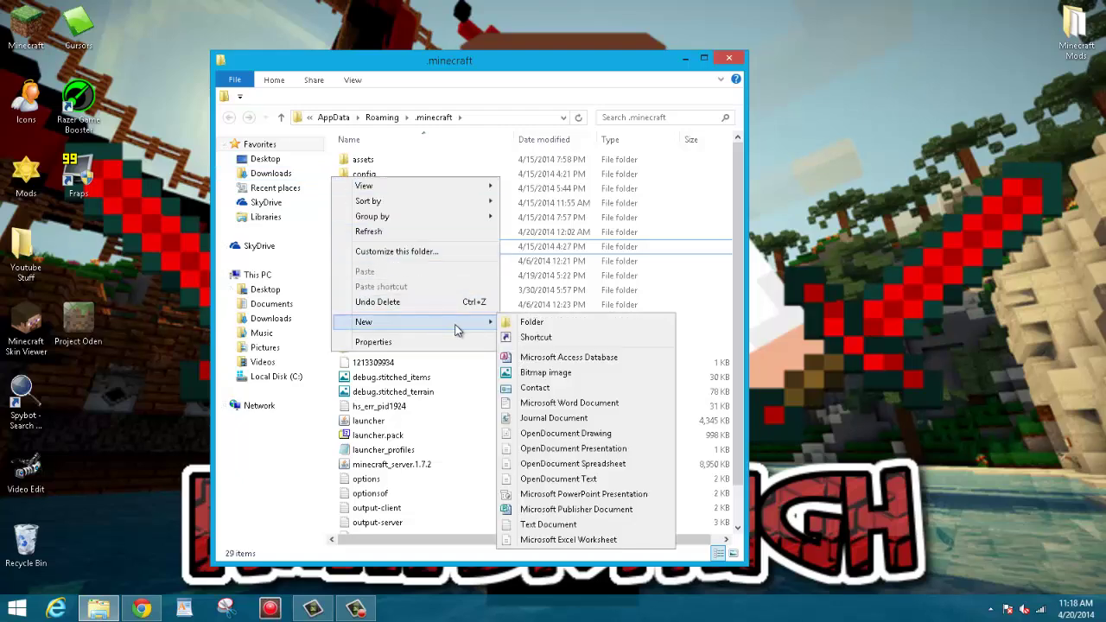
{"action": "left_click", "coordinate": [523, 321]}
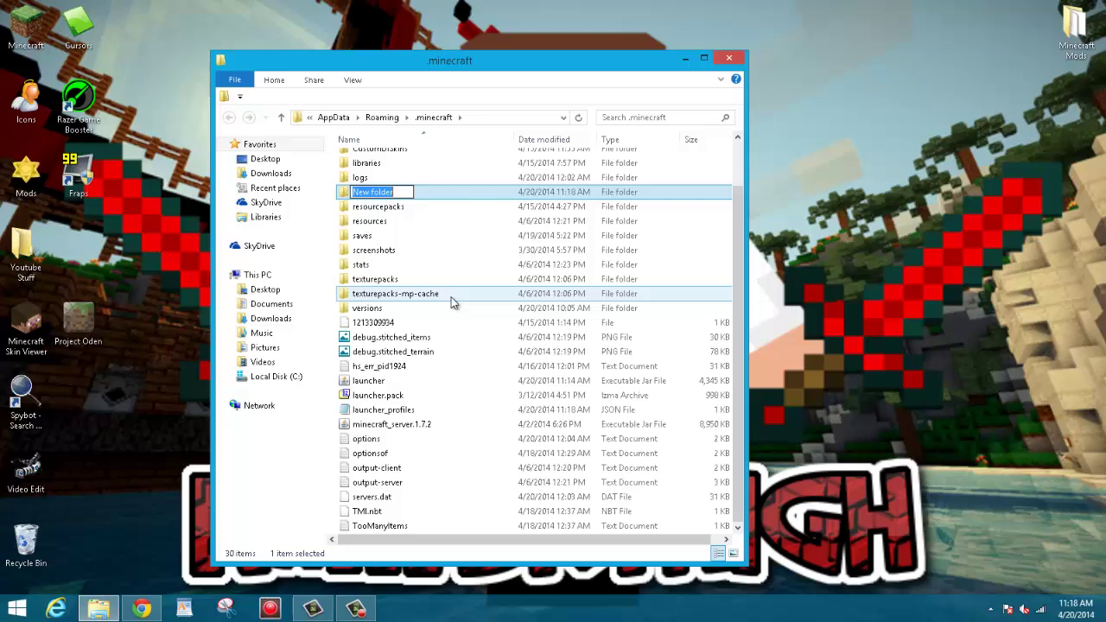
{"action": "type", "text": "Mods"}
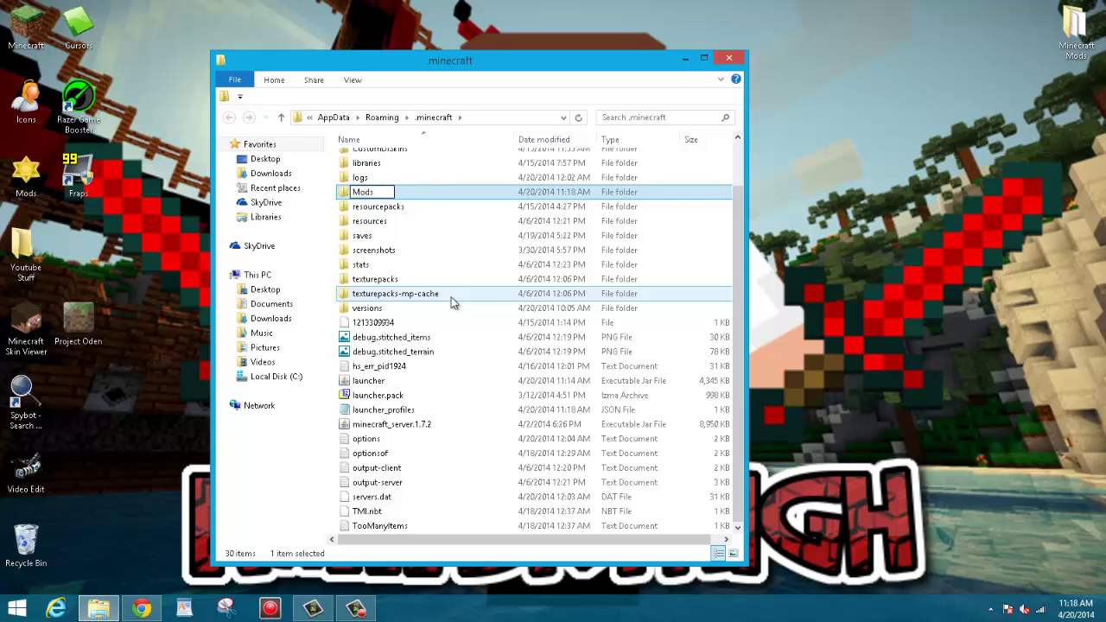
{"action": "key", "text": "Return"}
{"action": "key", "text": "Return"}
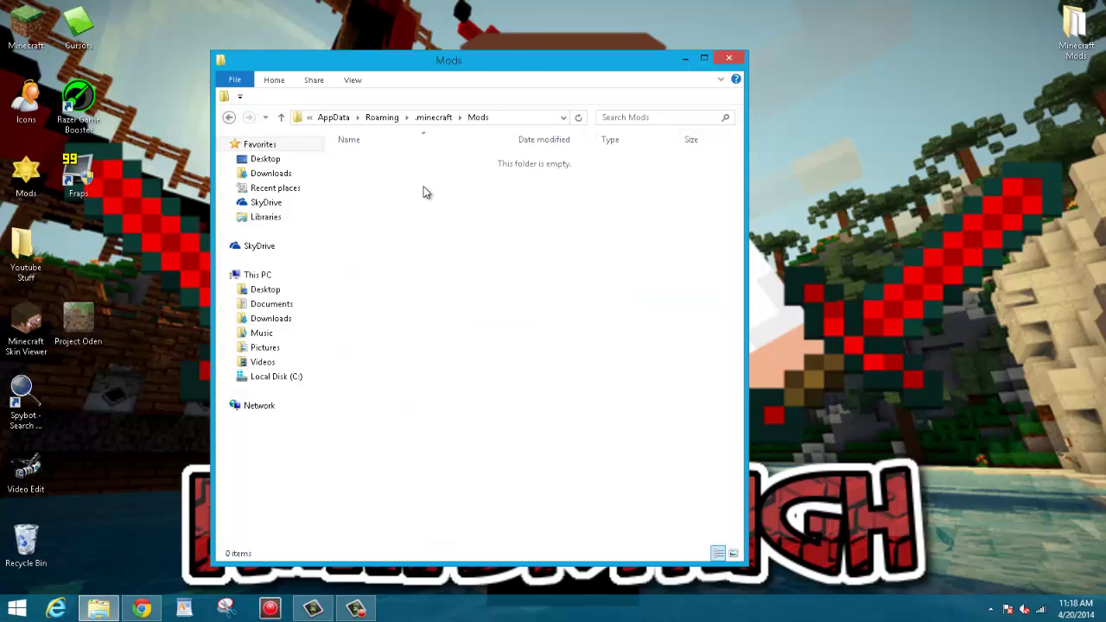
- Review the mod files in the desktop's Minecraft Mods folder and close its window
{"action": "left_click", "coordinate": [686, 59]}
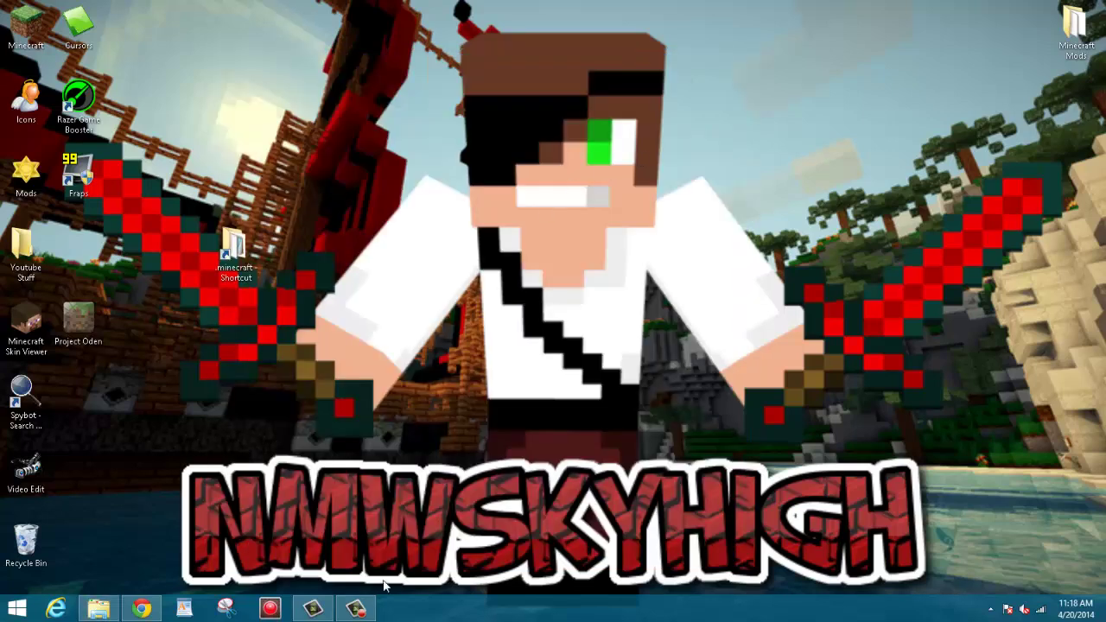
{"action": "left_click_drag", "start_coordinate": [1076, 30], "coordinate": [760, 179]}
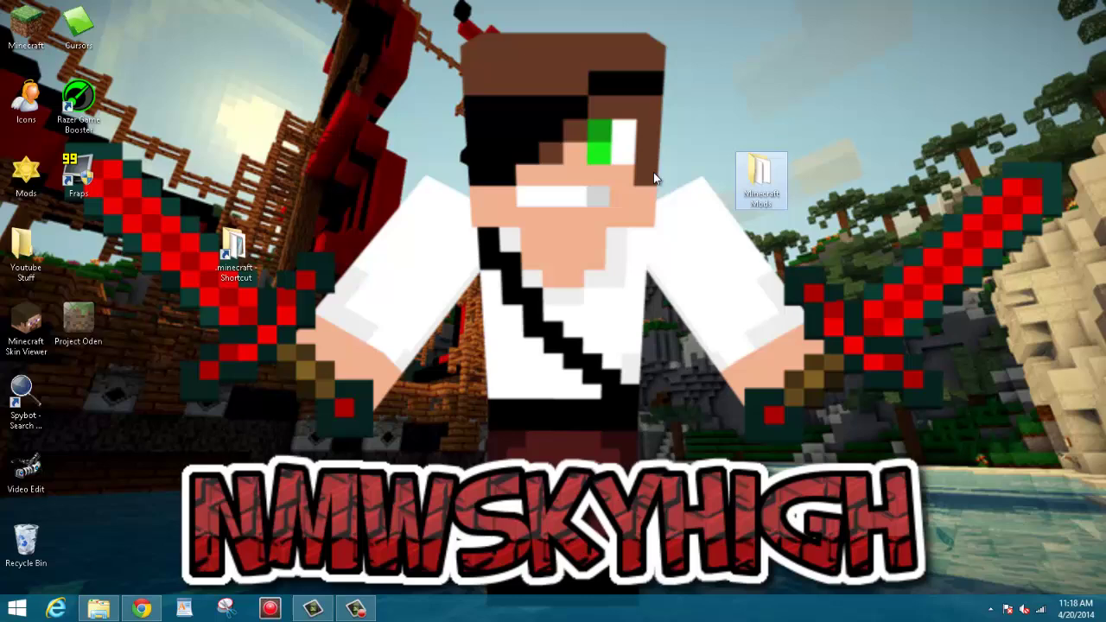
{"action": "double_click", "coordinate": [749, 186]}
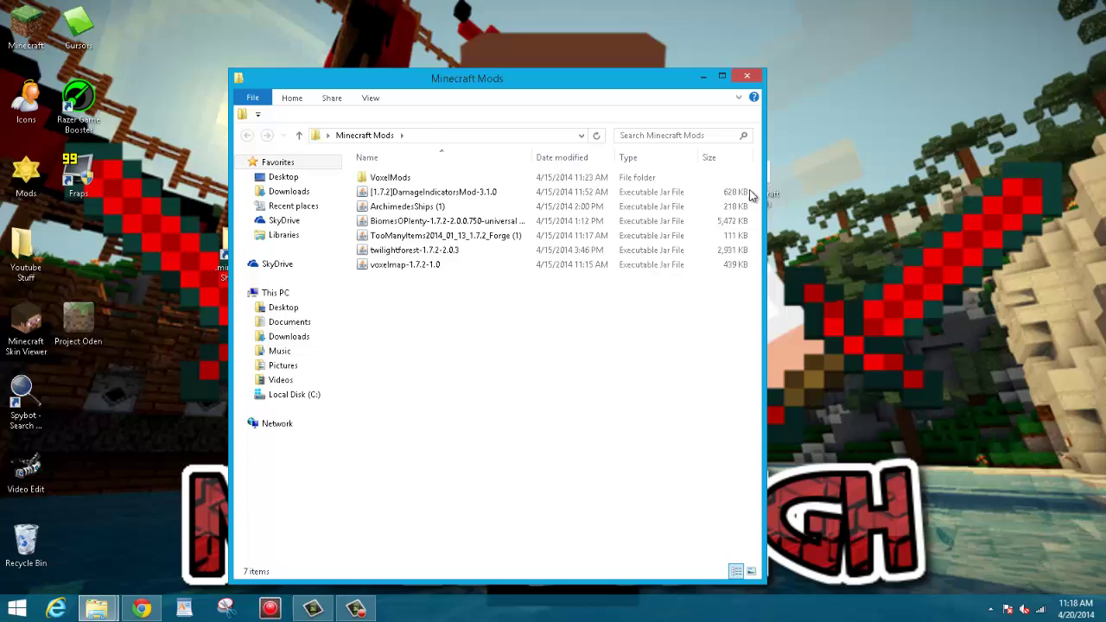
{"action": "left_click", "coordinate": [749, 79]}
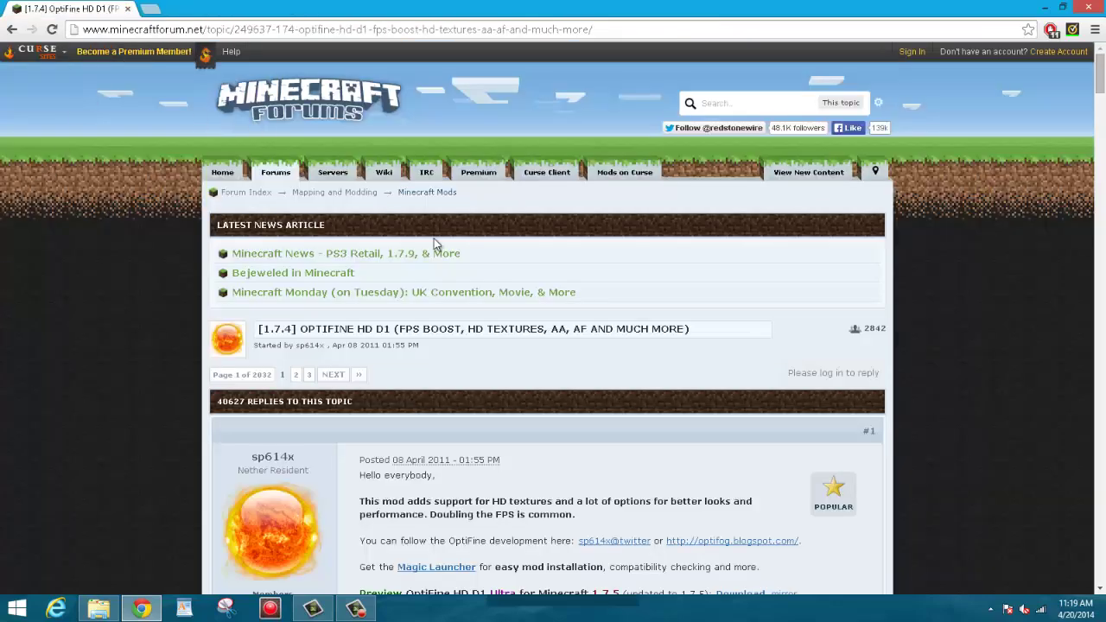
- Examine the OptiFine forum post for its Ultra, Standard and Light editions and their older-version sections
{"action": "scroll", "coordinate": [568, 297], "scroll_direction": "down", "scroll_amount": 3}
{"action": "scroll", "coordinate": [149, 152], "scroll_direction": "up", "scroll_amount": 3}
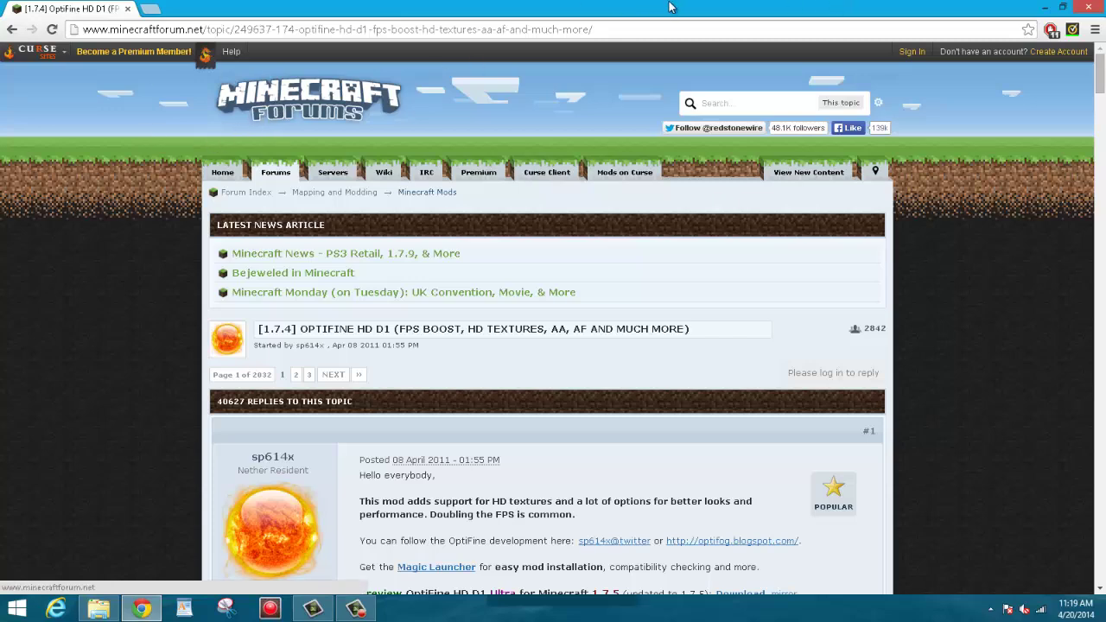
{"action": "scroll", "coordinate": [626, 381], "scroll_direction": "down", "scroll_amount": 6}
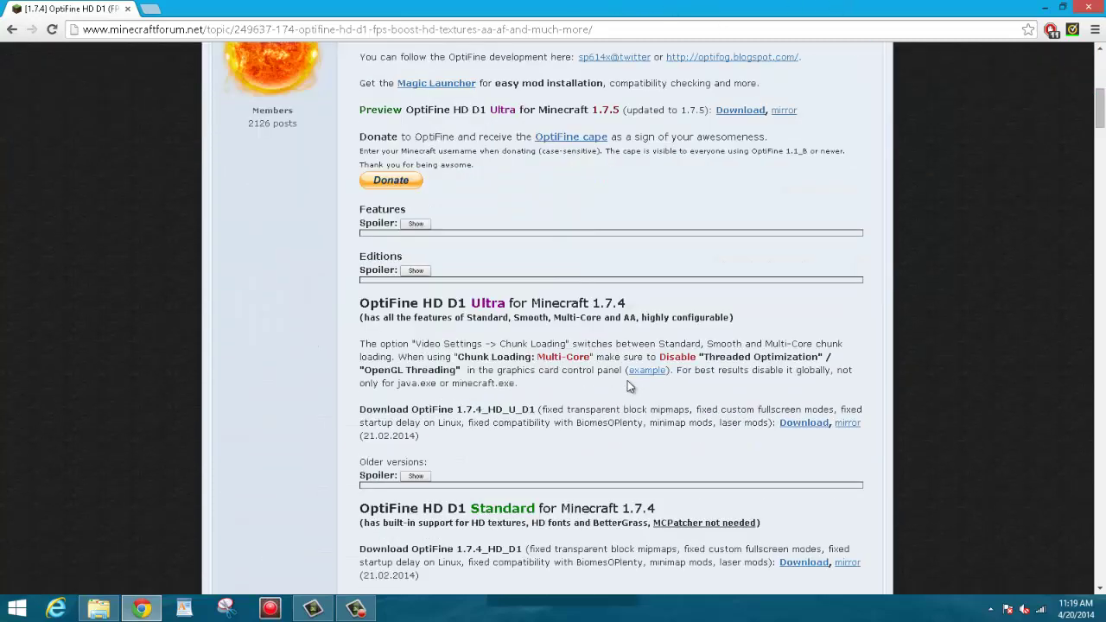
{"action": "scroll", "coordinate": [601, 356], "scroll_direction": "down", "scroll_amount": 5}
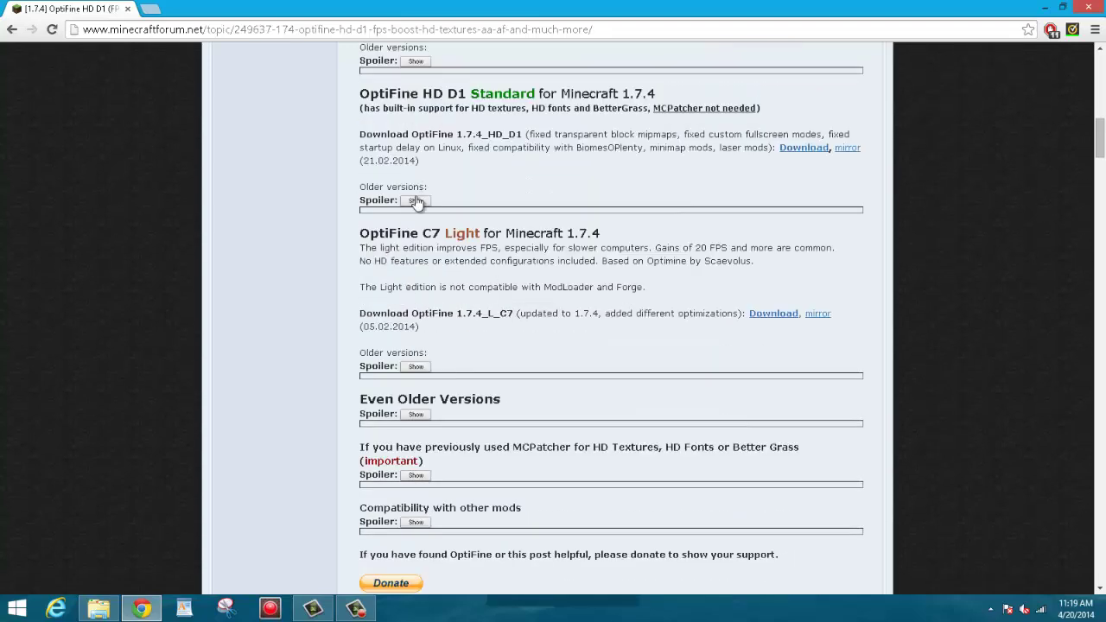
{"action": "scroll", "coordinate": [432, 253], "scroll_direction": "up", "scroll_amount": 1}
{"action": "scroll", "coordinate": [433, 268], "scroll_direction": "up", "scroll_amount": 3}
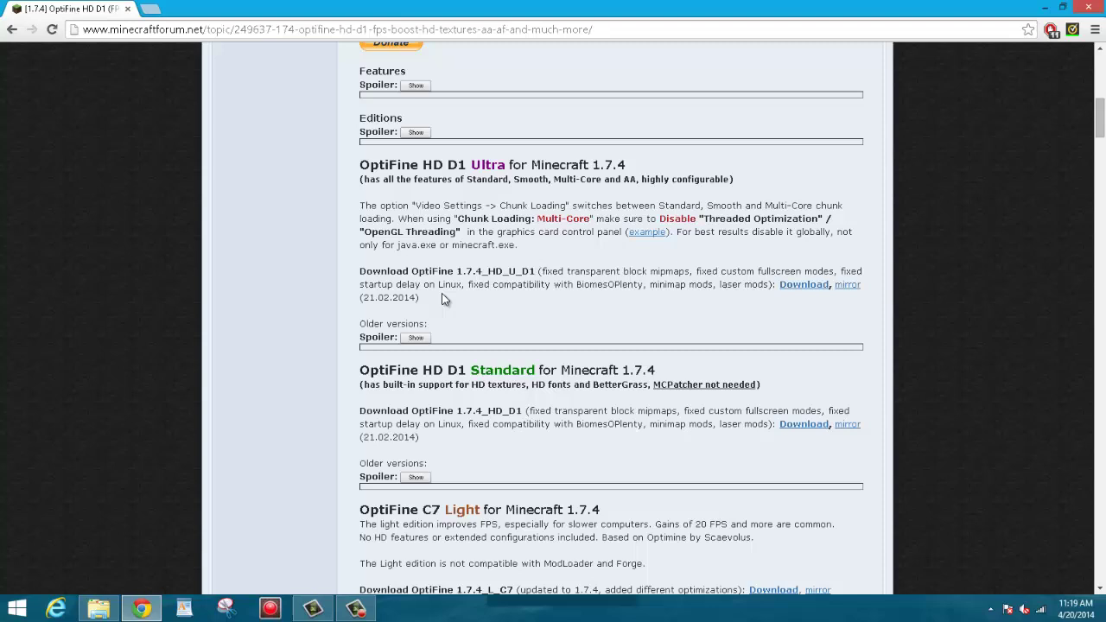
{"action": "scroll", "coordinate": [442, 296], "scroll_direction": "up", "scroll_amount": 2}
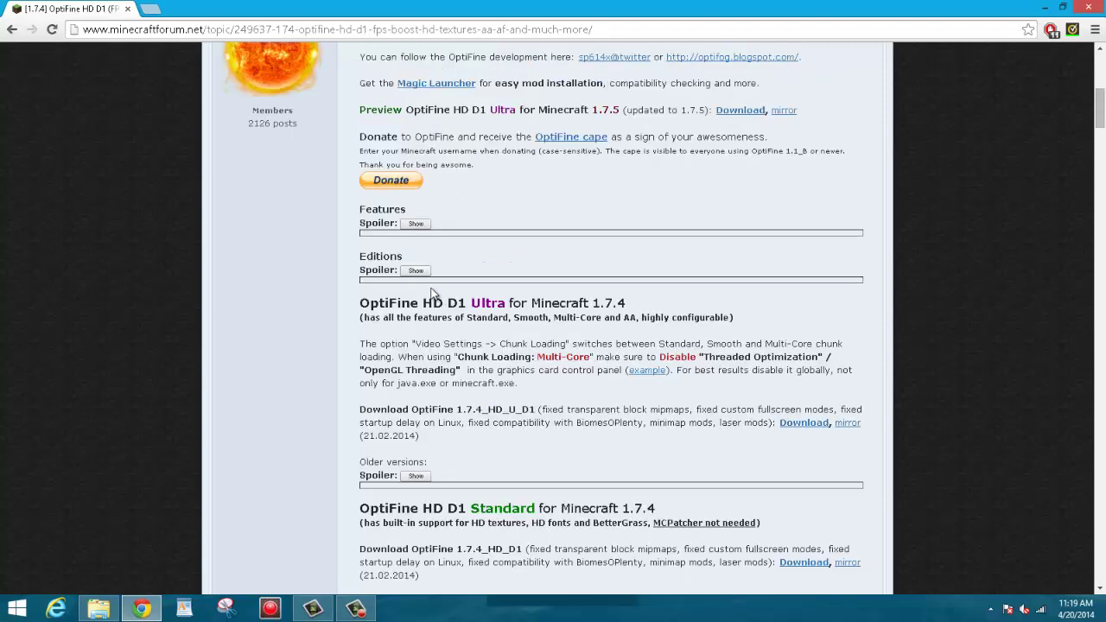
{"action": "scroll", "coordinate": [434, 294], "scroll_direction": "down", "scroll_amount": 1}
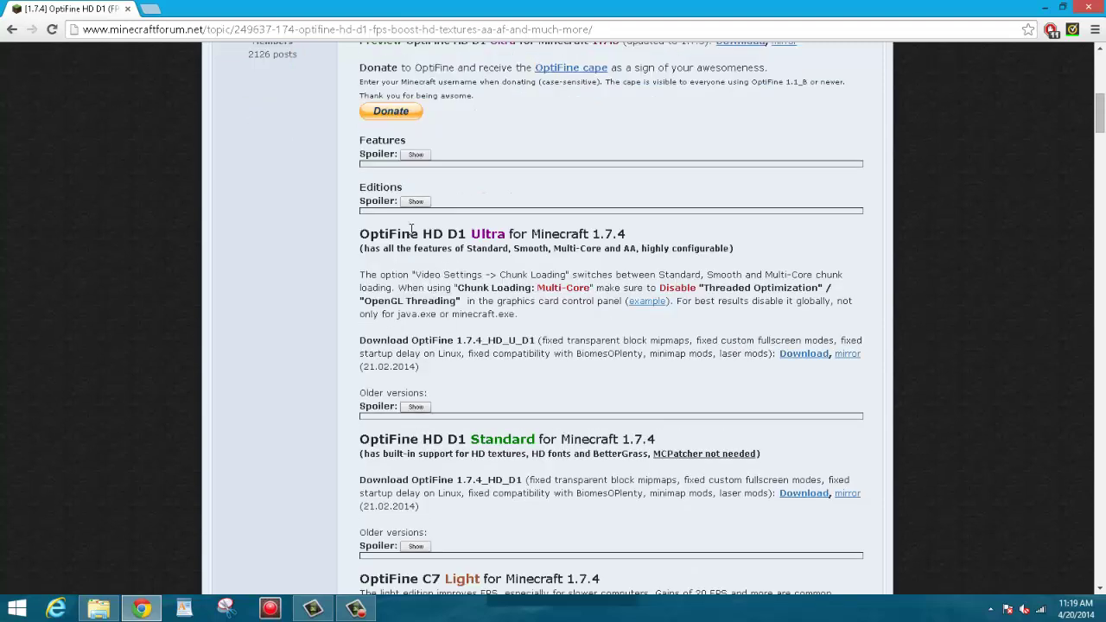
- Expand the older versions of OptiFine HD D1 Ultra and review the 1.7.2_HD_U_D1 entry and the compatibility notes
{"action": "left_click_drag", "start_coordinate": [411, 229], "coordinate": [639, 239]}
{"action": "left_click", "coordinate": [639, 240]}
{"action": "left_click", "coordinate": [416, 406]}
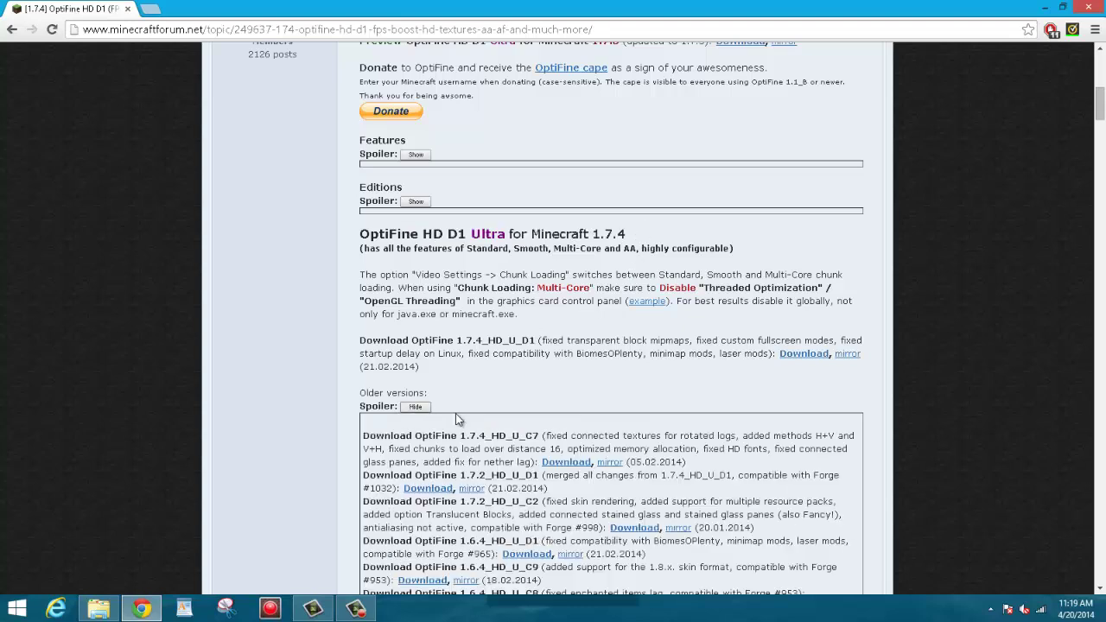
{"action": "scroll", "coordinate": [556, 424], "scroll_direction": "down", "scroll_amount": 1}
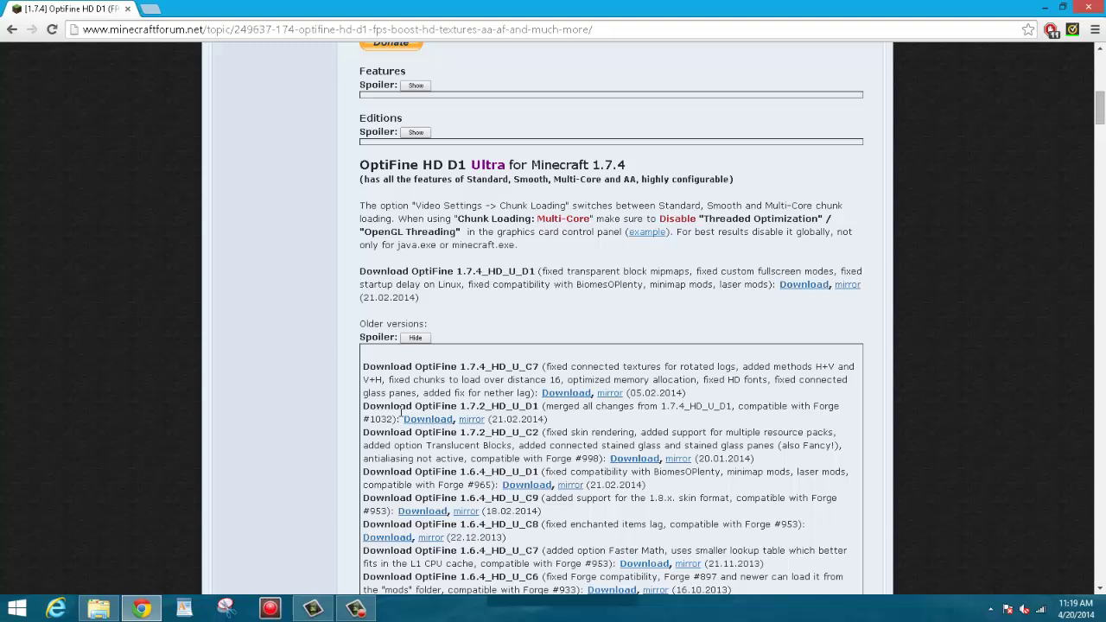
{"action": "left_click_drag", "start_coordinate": [393, 406], "coordinate": [702, 407]}
{"action": "left_click", "coordinate": [541, 407]}
{"action": "left_click", "coordinate": [616, 505]}
{"action": "left_click_drag", "start_coordinate": [666, 286], "coordinate": [584, 287]}
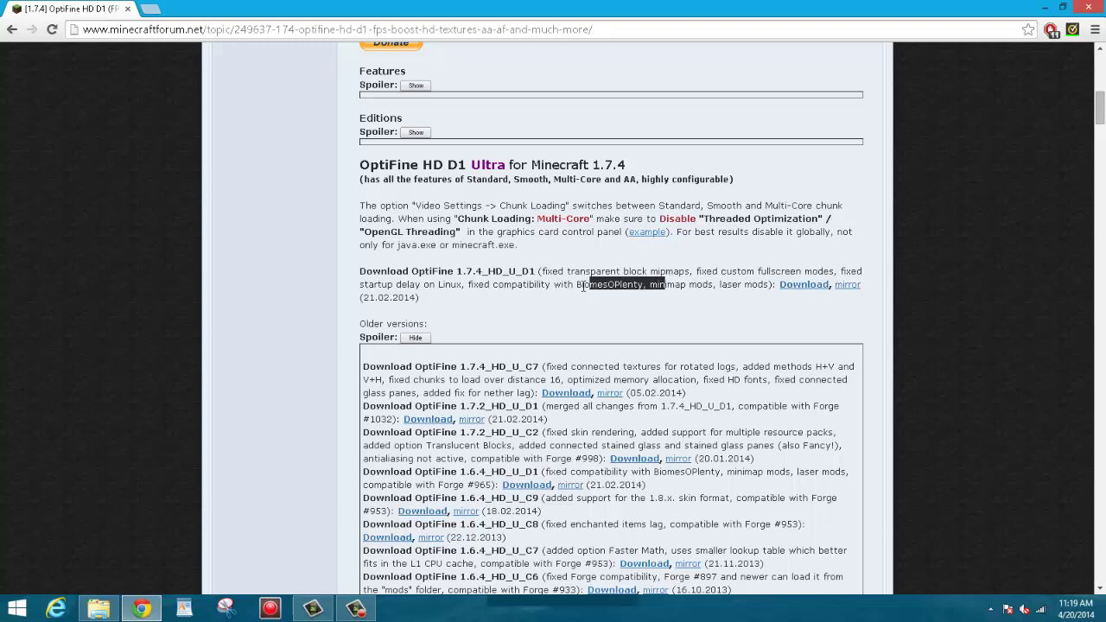
{"action": "left_click", "coordinate": [560, 345]}
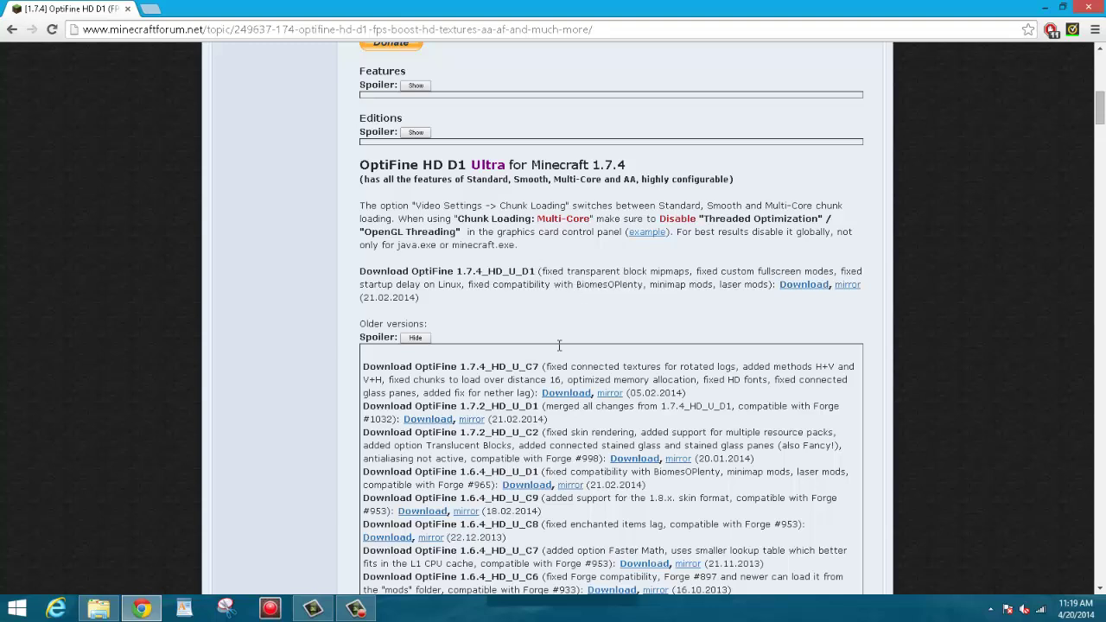
- Download OptiFine_1.7.2_HD_U_D1.jar from the older Ultra versions and keep the file
{"action": "left_click", "coordinate": [437, 420]}
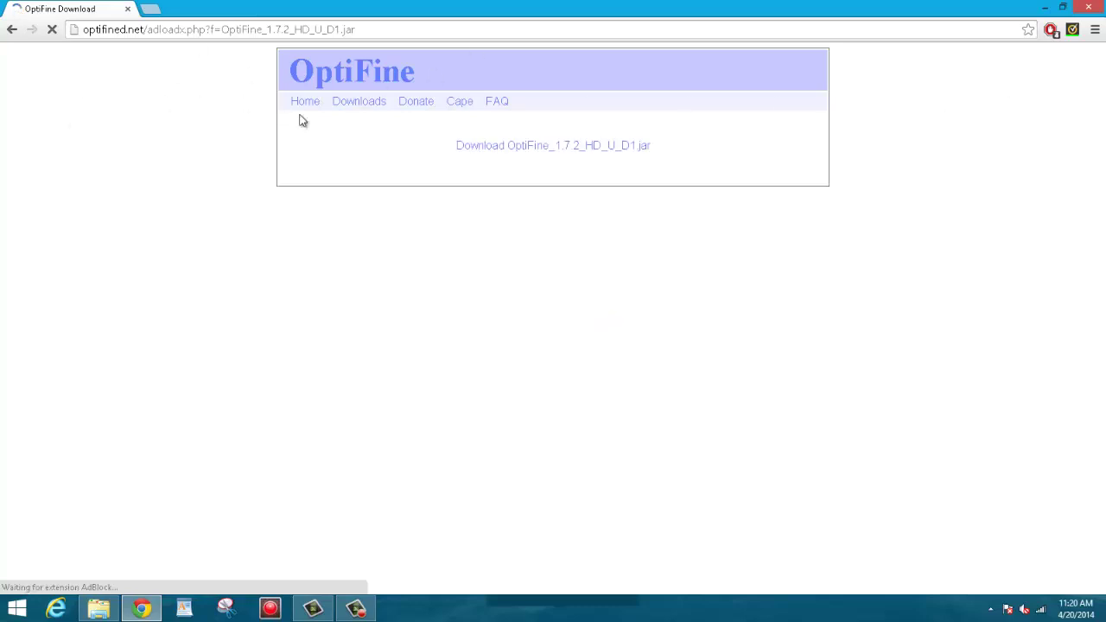
{"action": "left_click", "coordinate": [554, 148]}
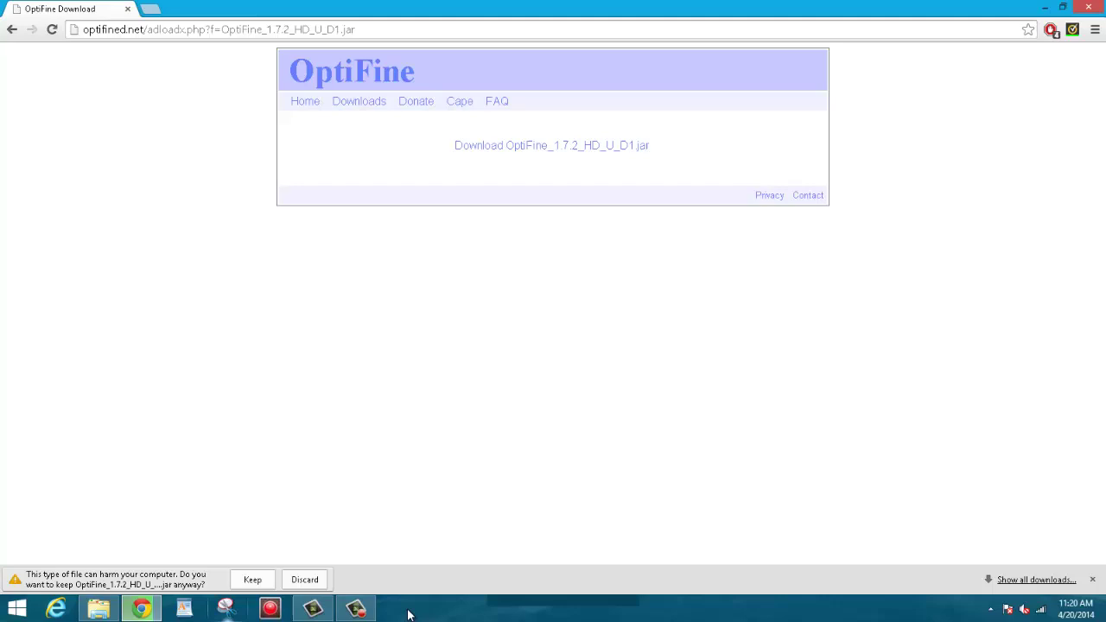
{"action": "left_click", "coordinate": [101, 610]}
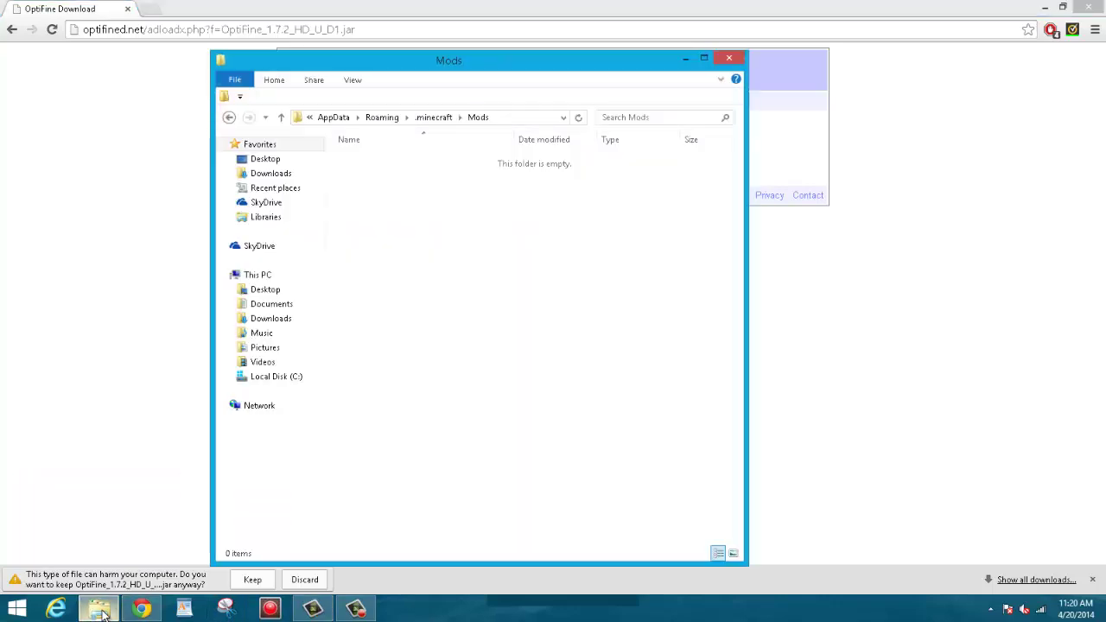
{"action": "left_click", "coordinate": [97, 610]}
{"action": "left_click", "coordinate": [248, 580]}
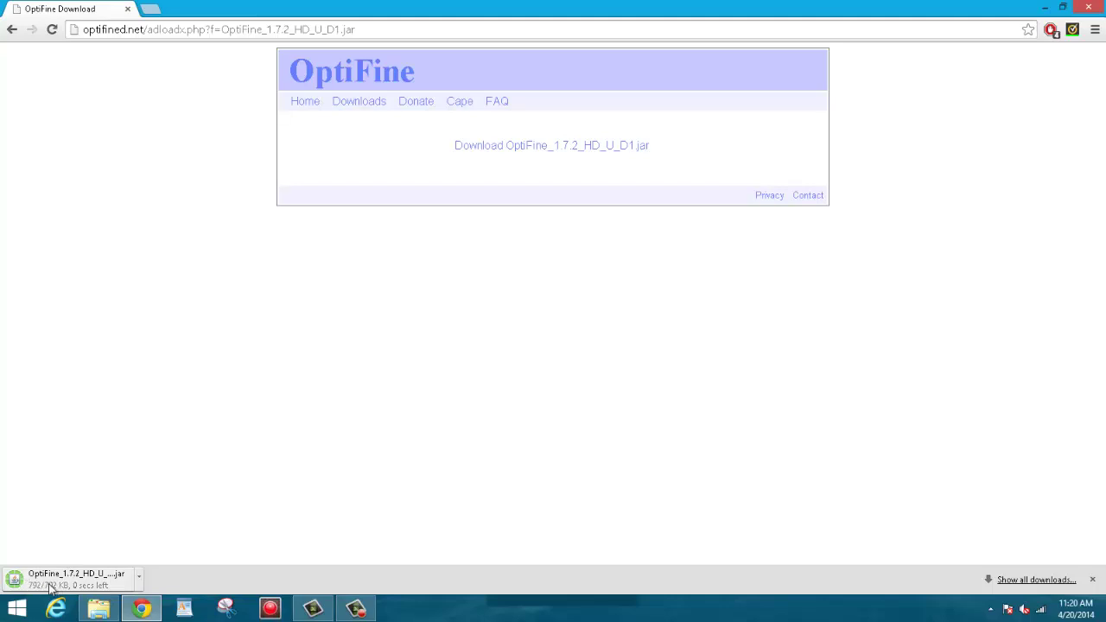
- Place the downloaded OptiFine jar on the desktop, and move the Minecraft Mods folder and .minecraft shortcut aside to the desktop's edges
{"action": "left_click", "coordinate": [99, 610]}
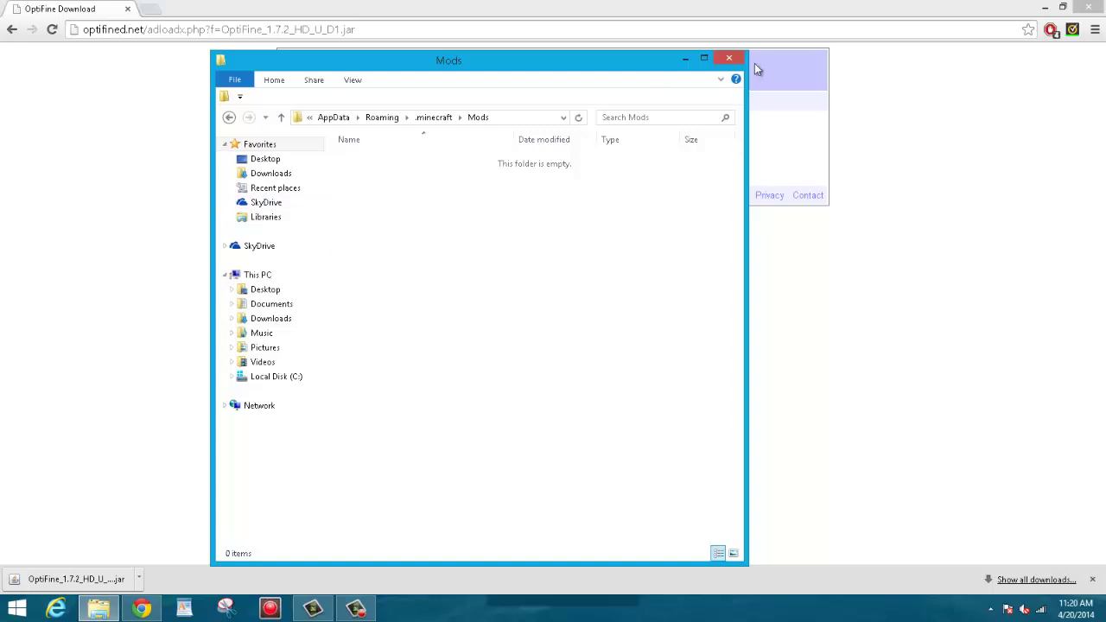
{"action": "left_click", "coordinate": [727, 59]}
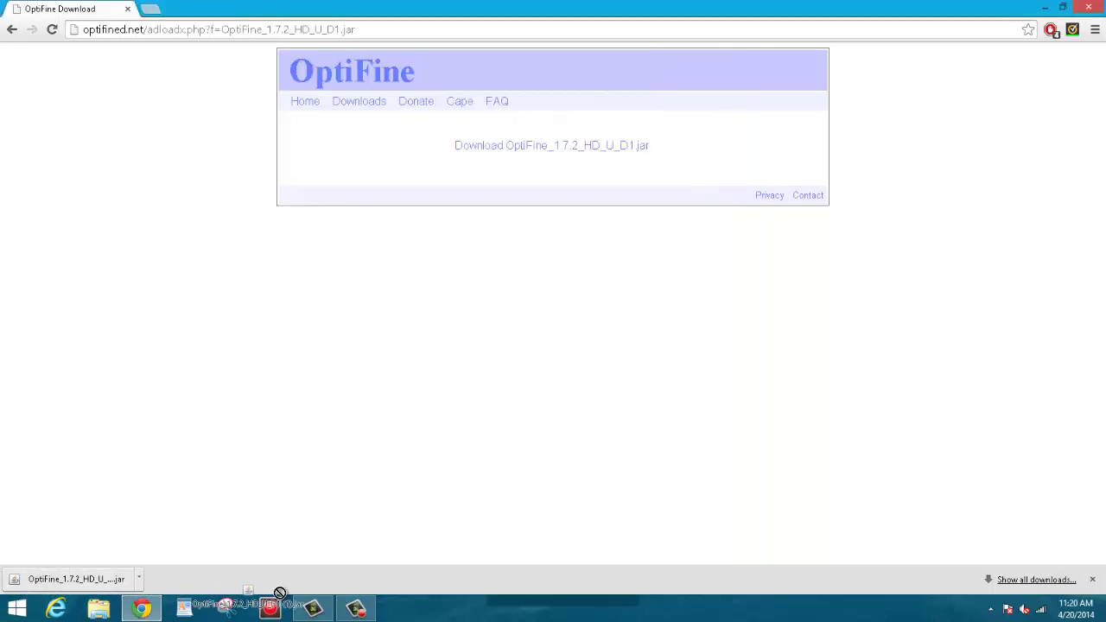
{"action": "left_click_drag", "start_coordinate": [1103, 616], "coordinate": [448, 250]}
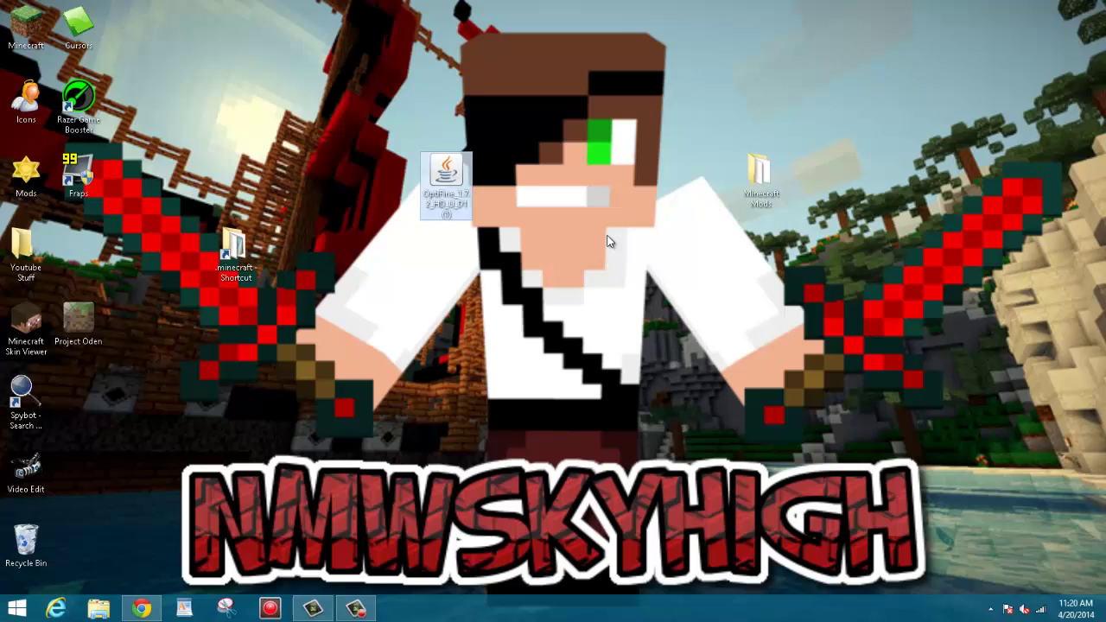
{"action": "left_click_drag", "start_coordinate": [738, 177], "coordinate": [1050, 30]}
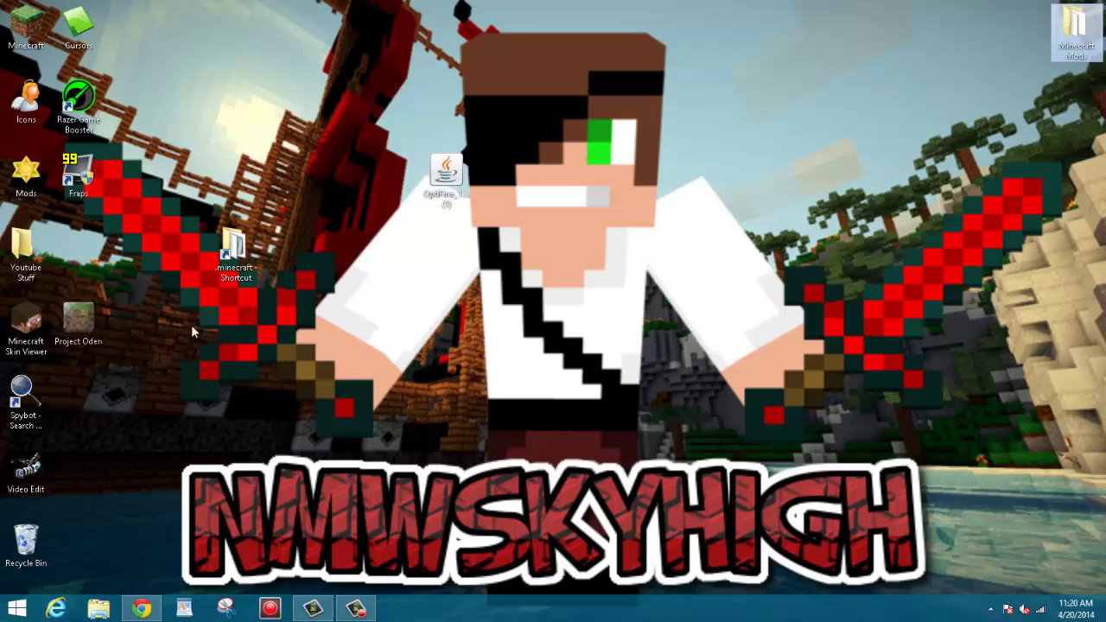
{"action": "left_click_drag", "start_coordinate": [221, 266], "coordinate": [78, 259]}
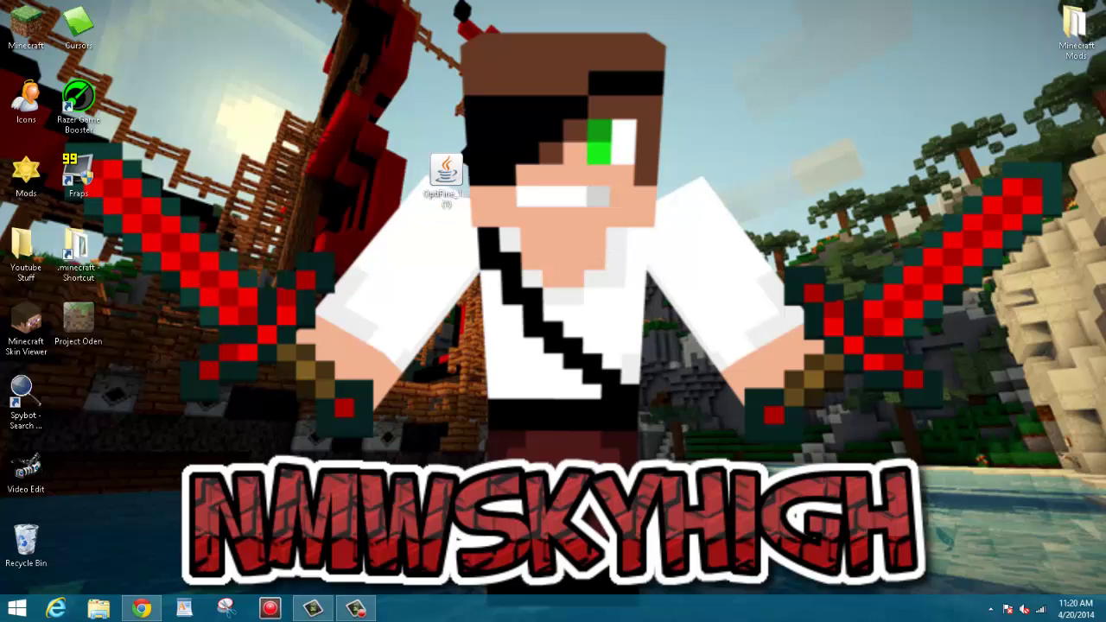
- Search the system for %appdata and open the Roaming folder
{"action": "left_click", "coordinate": [16, 609]}
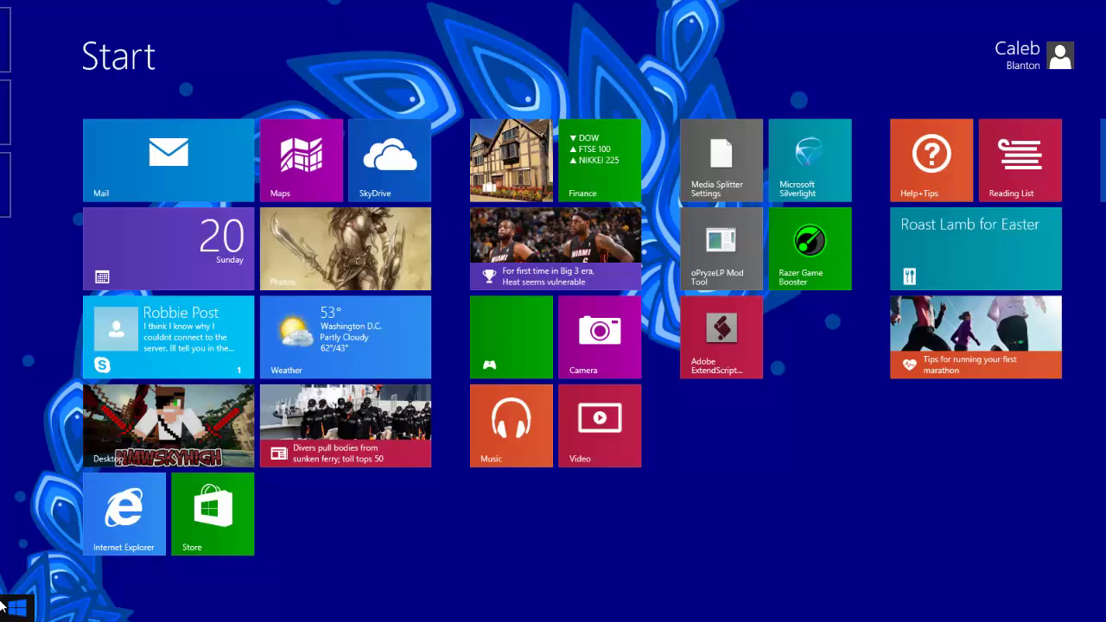
{"action": "type", "text": "%"}
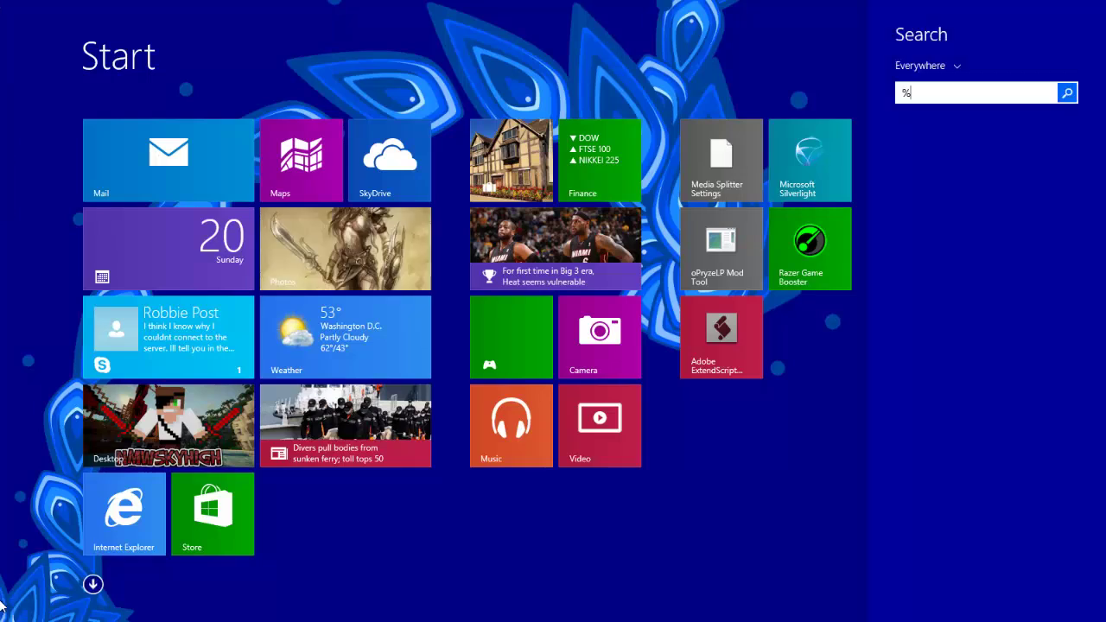
{"action": "type", "text": "appdata"}
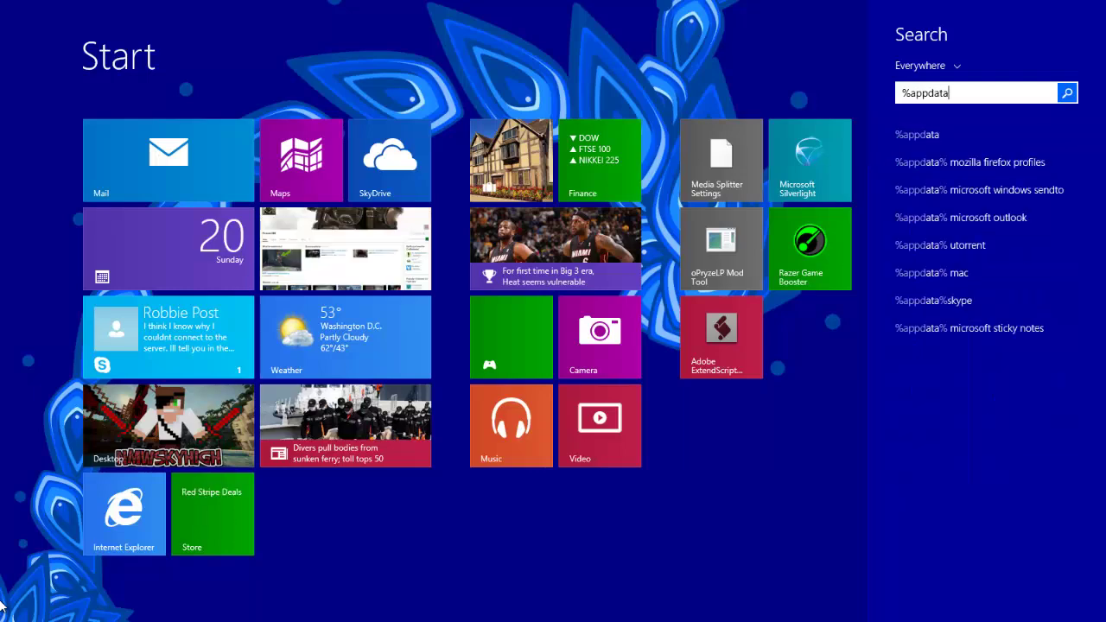
{"action": "key", "text": "Down"}
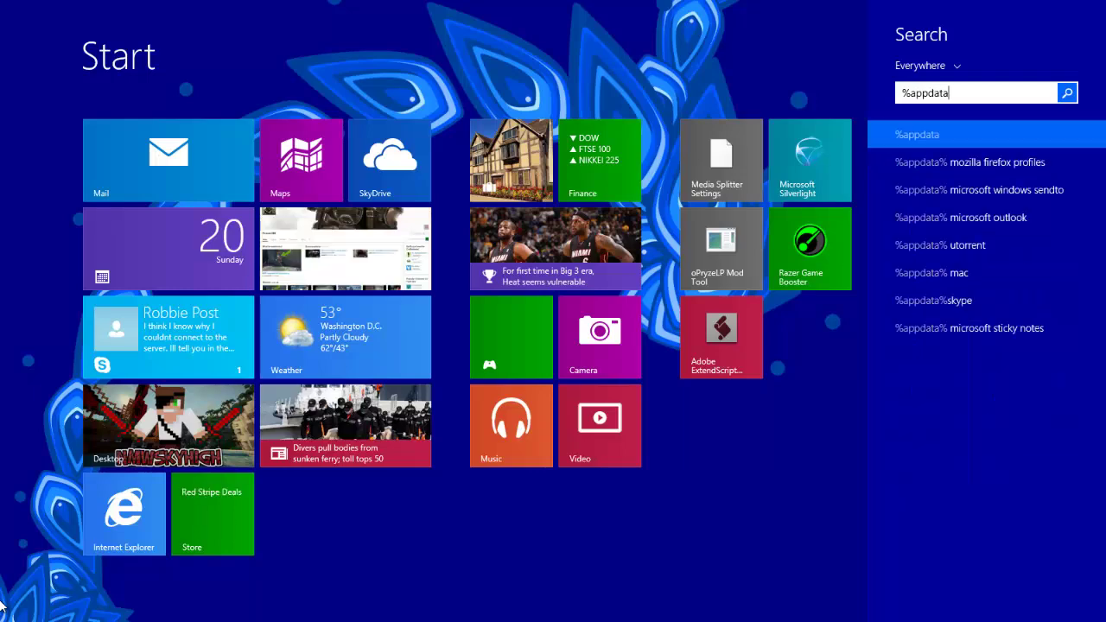
{"action": "key", "text": "Return"}
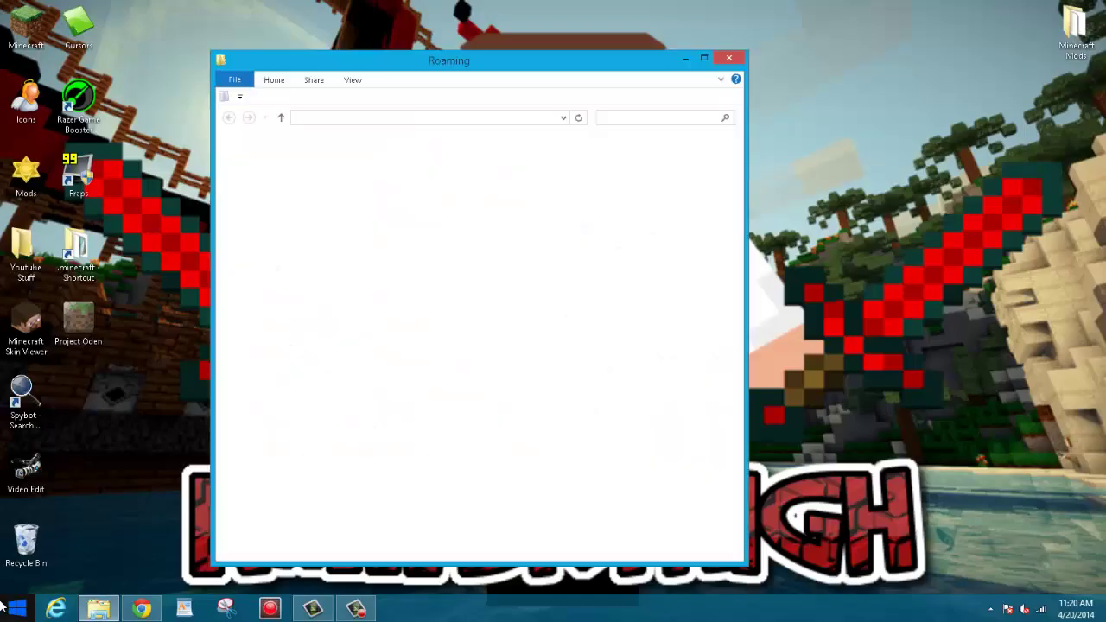
- Move the OptiFine jar from the desktop into the Mods folder inside .minecraft, and close the folder window
{"action": "left_click_drag", "start_coordinate": [497, 61], "coordinate": [785, 37]}
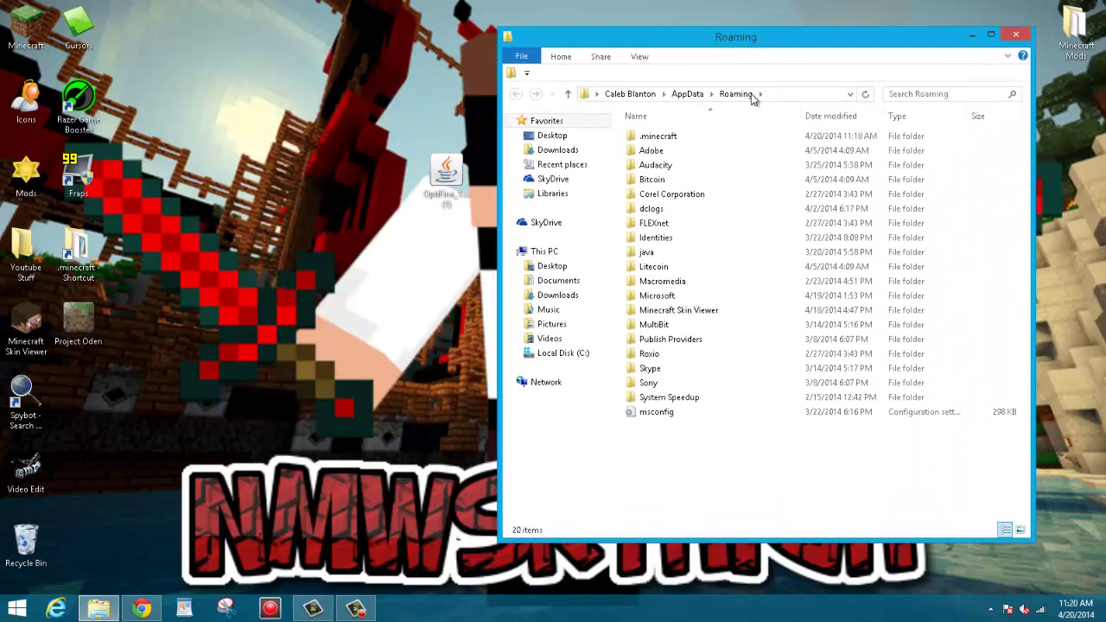
{"action": "left_click", "coordinate": [678, 136]}
{"action": "double_click", "coordinate": [678, 135]}
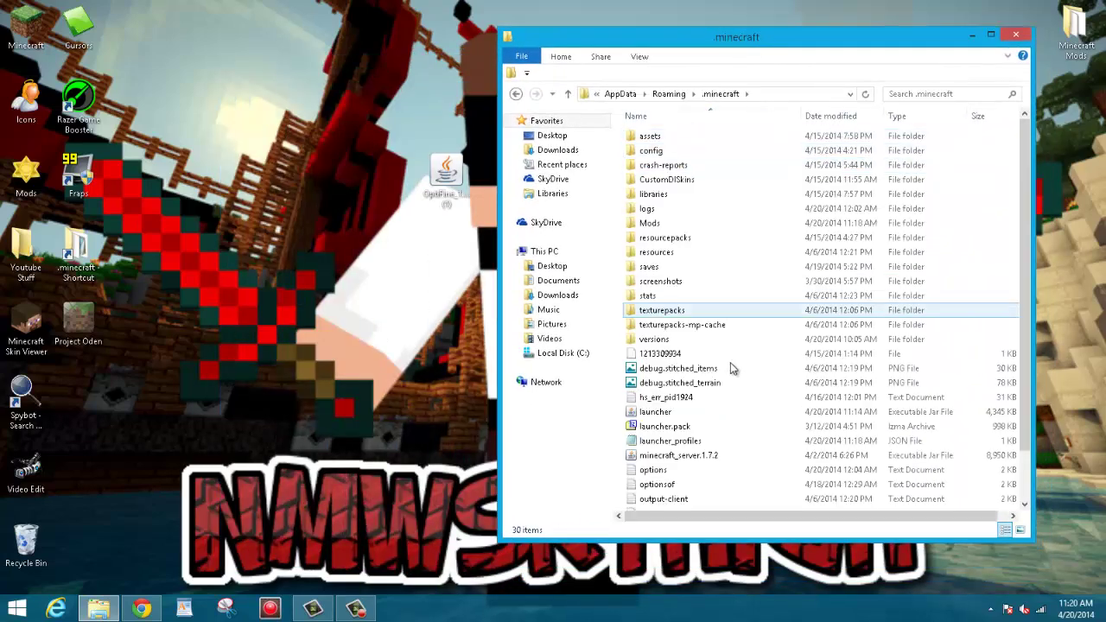
{"action": "double_click", "coordinate": [702, 225]}
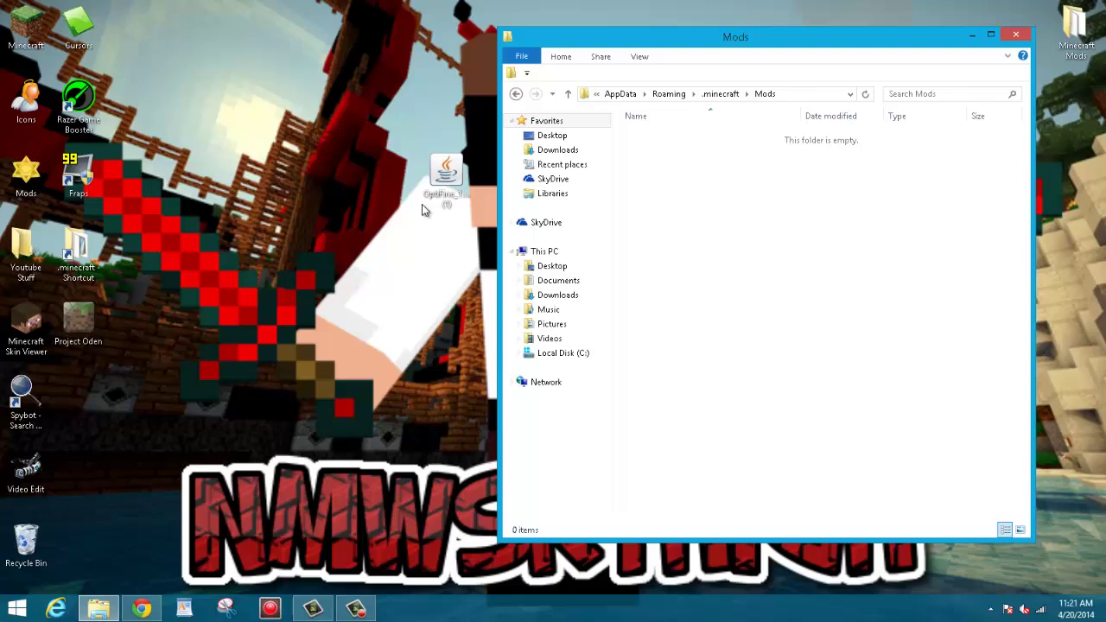
{"action": "left_click_drag", "start_coordinate": [444, 183], "coordinate": [676, 187]}
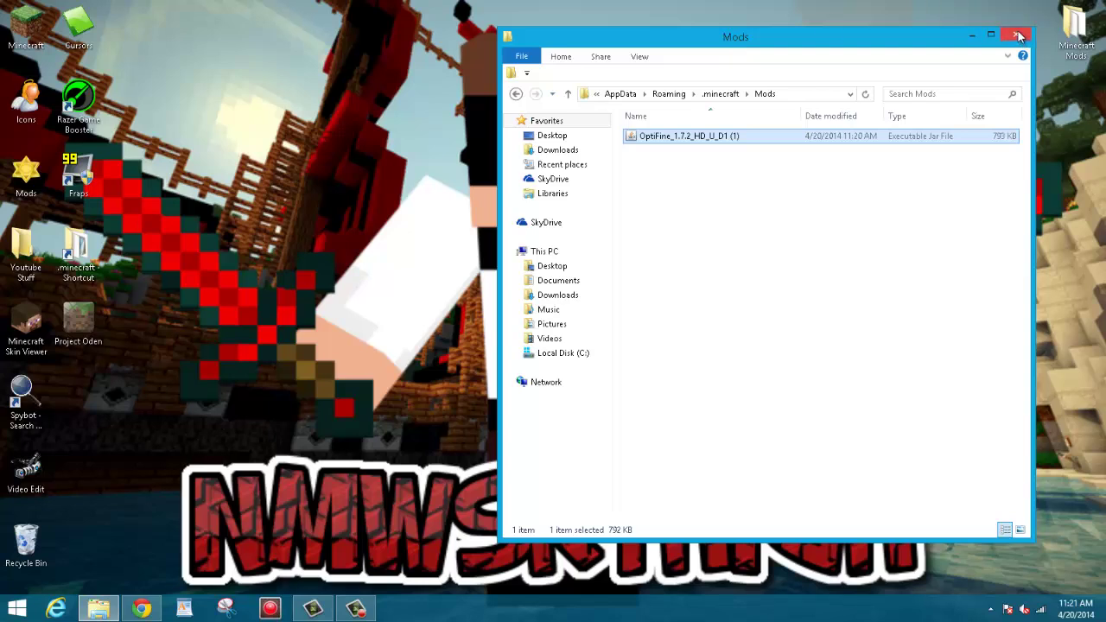
{"action": "left_click", "coordinate": [1019, 35]}
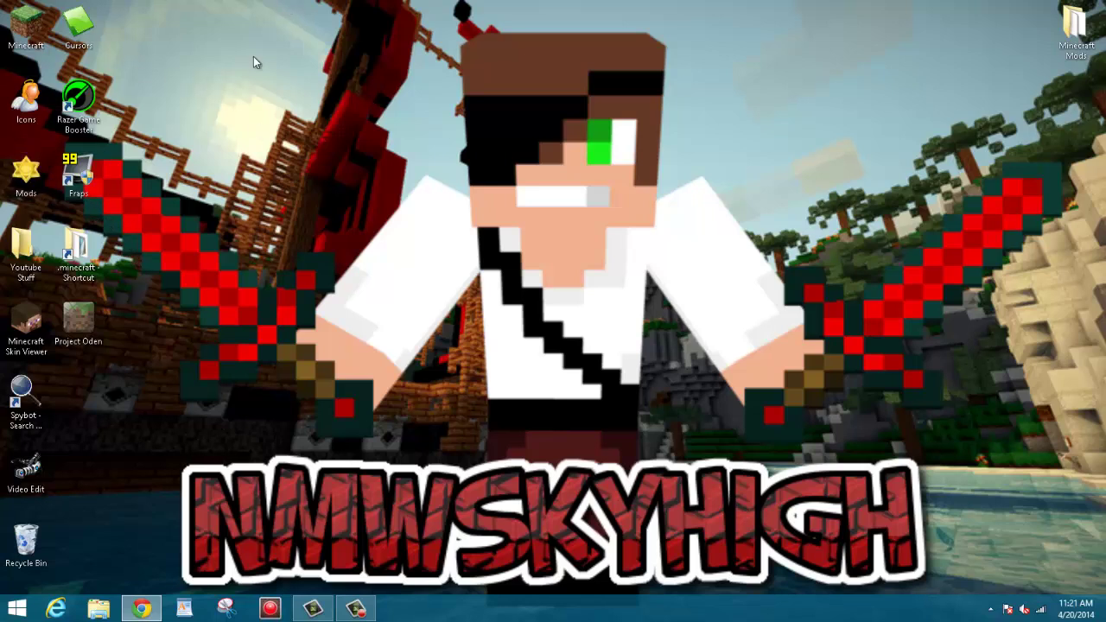
- Start the Minecraft launcher, look through the selectable profiles and open the profile editor
{"action": "double_click", "coordinate": [33, 28]}
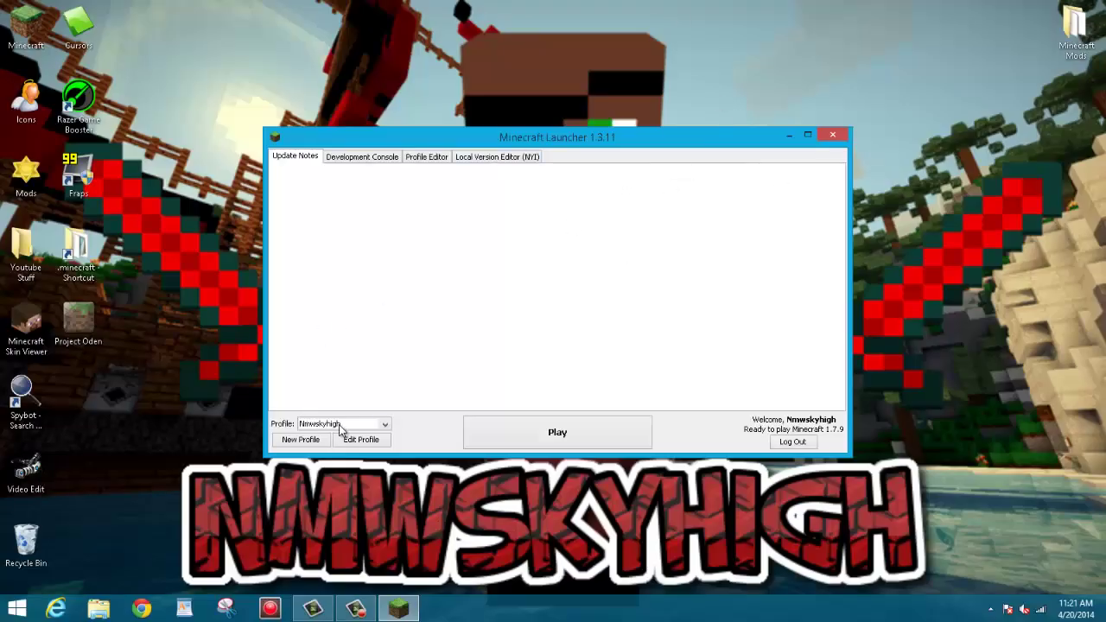
{"action": "left_click", "coordinate": [381, 425]}
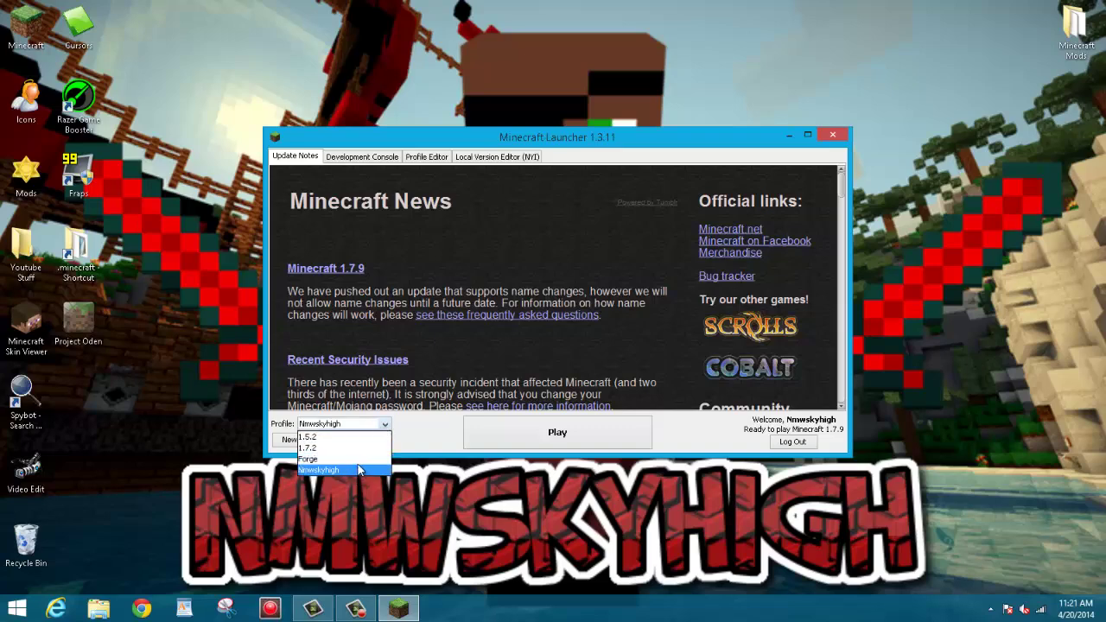
{"action": "left_click", "coordinate": [385, 424]}
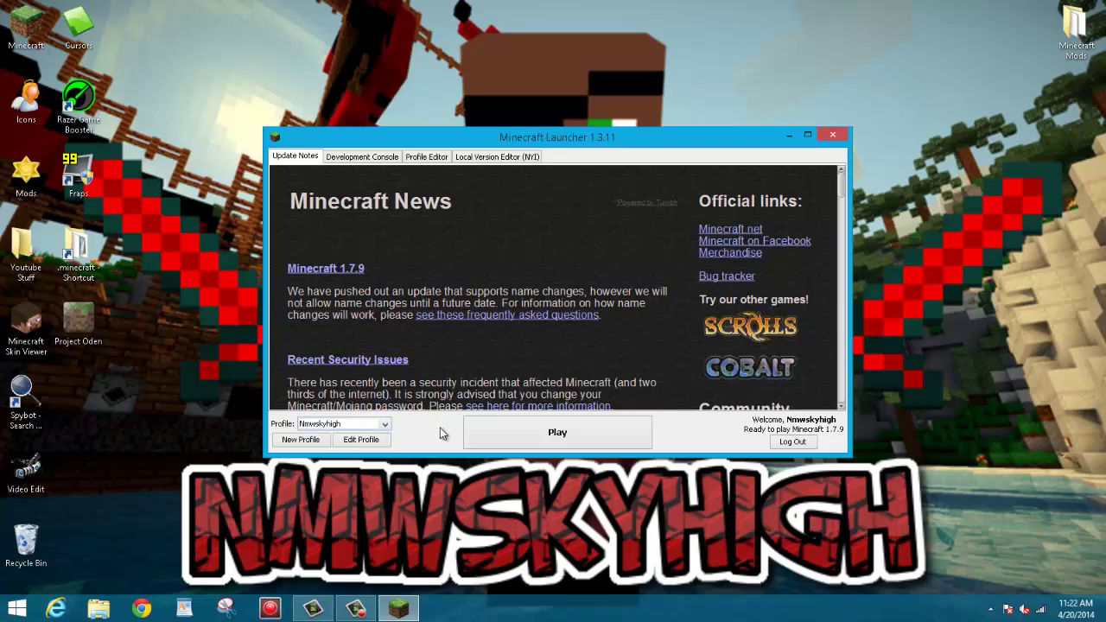
{"action": "left_click", "coordinate": [379, 426]}
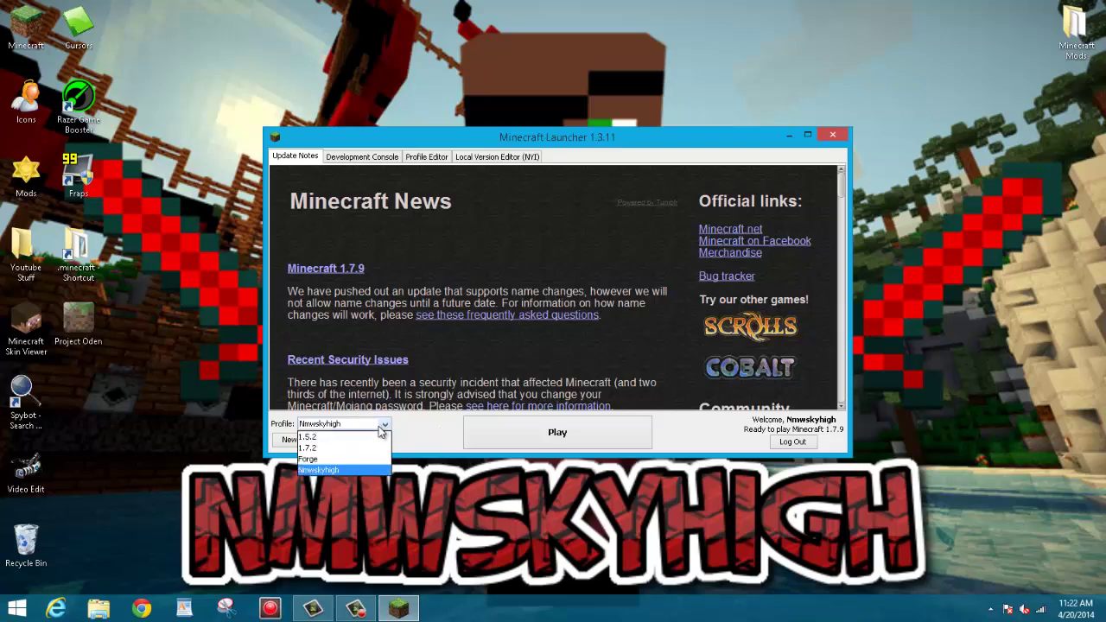
{"action": "left_click", "coordinate": [379, 426]}
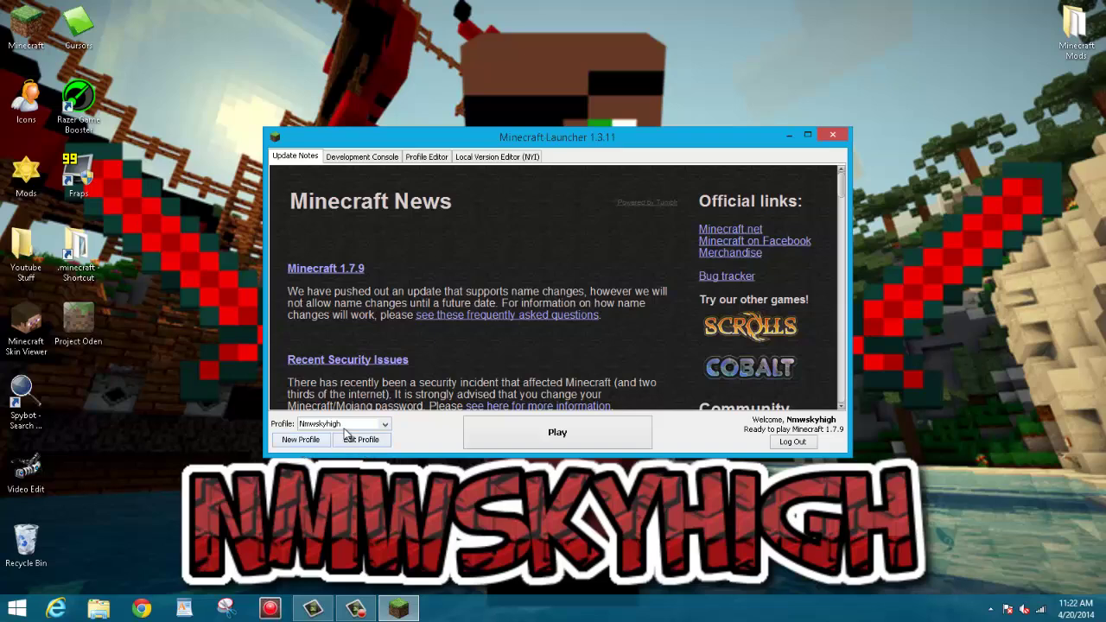
{"action": "left_click", "coordinate": [427, 159]}
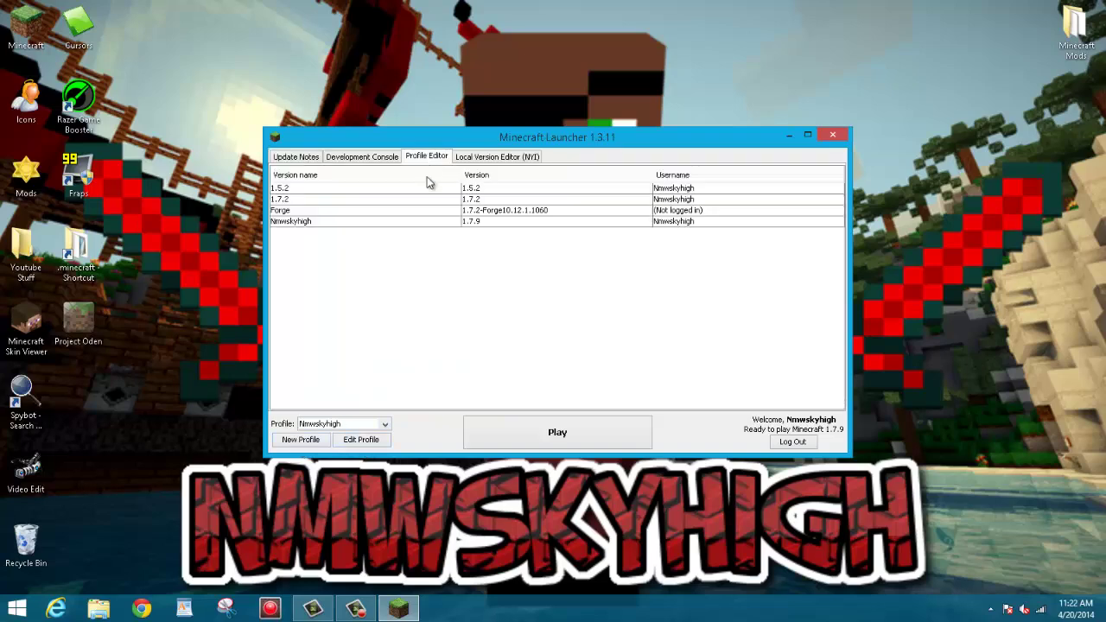
- Create and save a new launcher profile named Mods that uses version release 1.7.2-Forge10.12.1.1060
{"action": "left_click", "coordinate": [390, 212]}
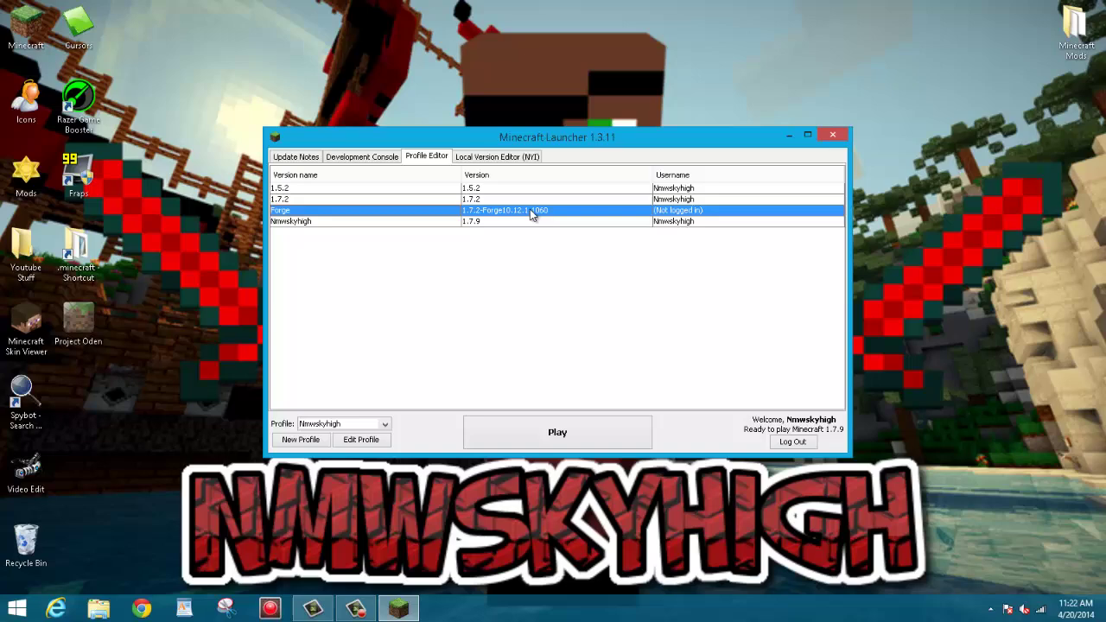
{"action": "left_click", "coordinate": [298, 159]}
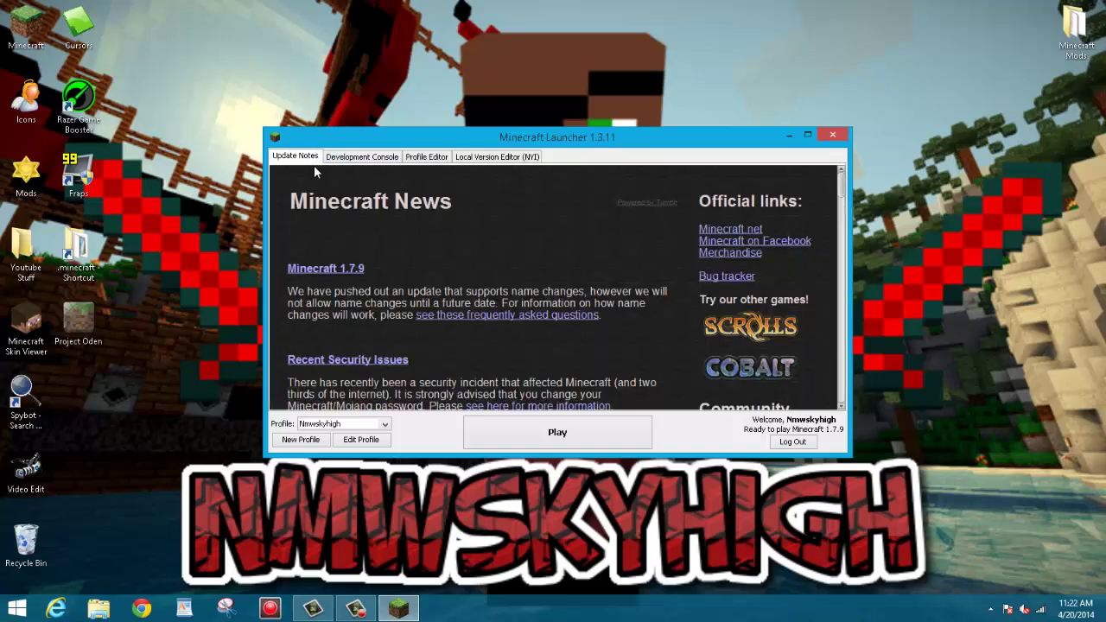
{"action": "left_click", "coordinate": [317, 443]}
{"action": "left_click_drag", "start_coordinate": [638, 185], "coordinate": [357, 162]}
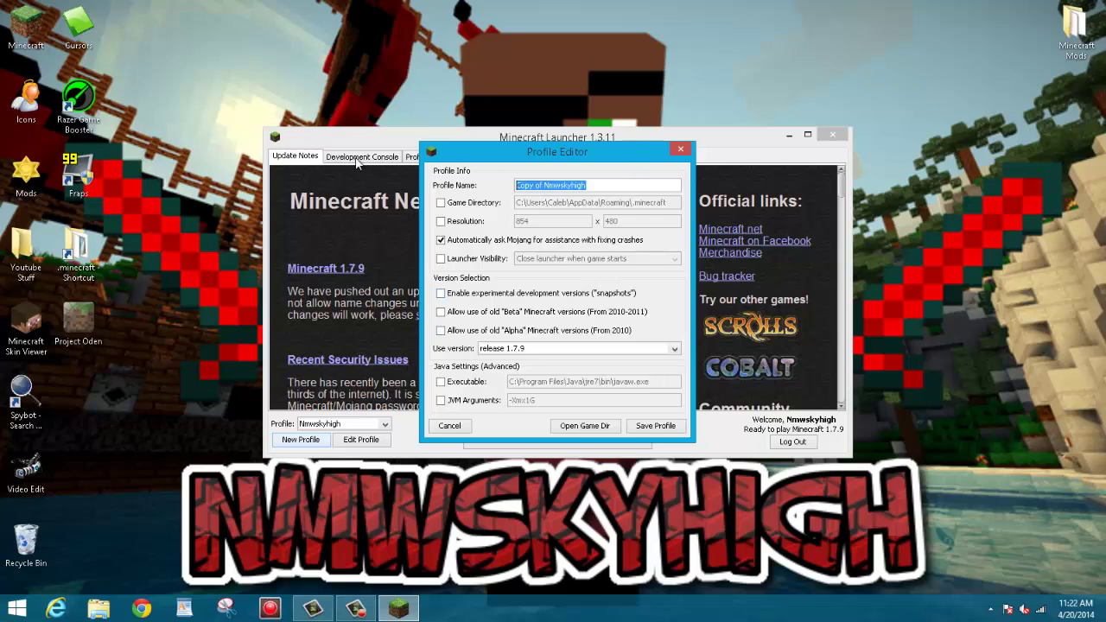
{"action": "type", "text": "F"}
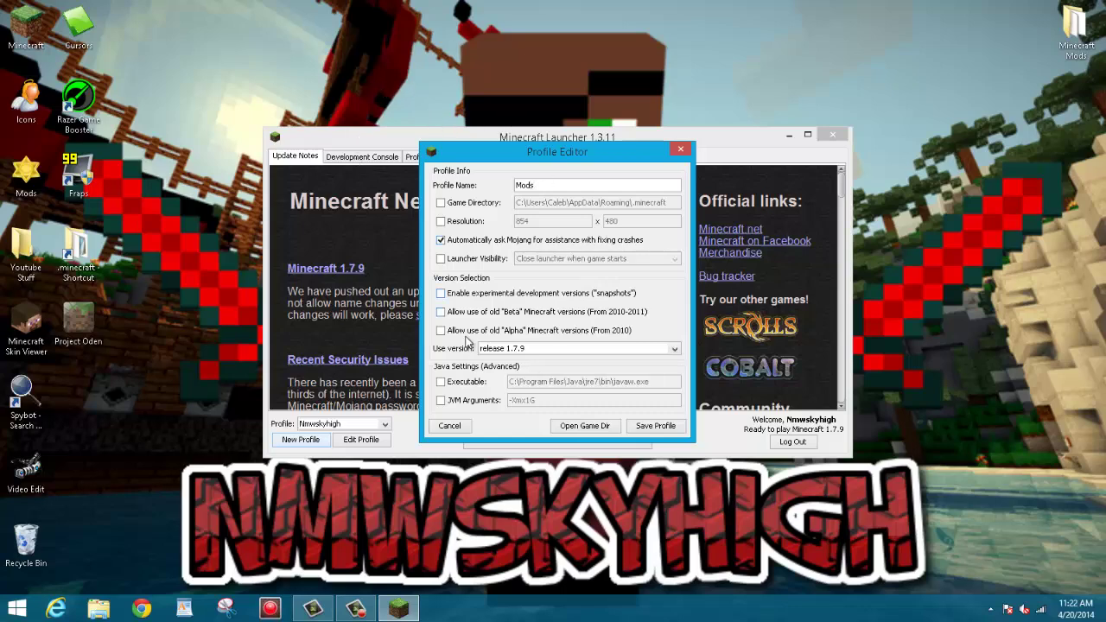
{"action": "left_click", "coordinate": [540, 350]}
{"action": "scroll", "coordinate": [573, 397], "scroll_direction": "down", "scroll_amount": 6}
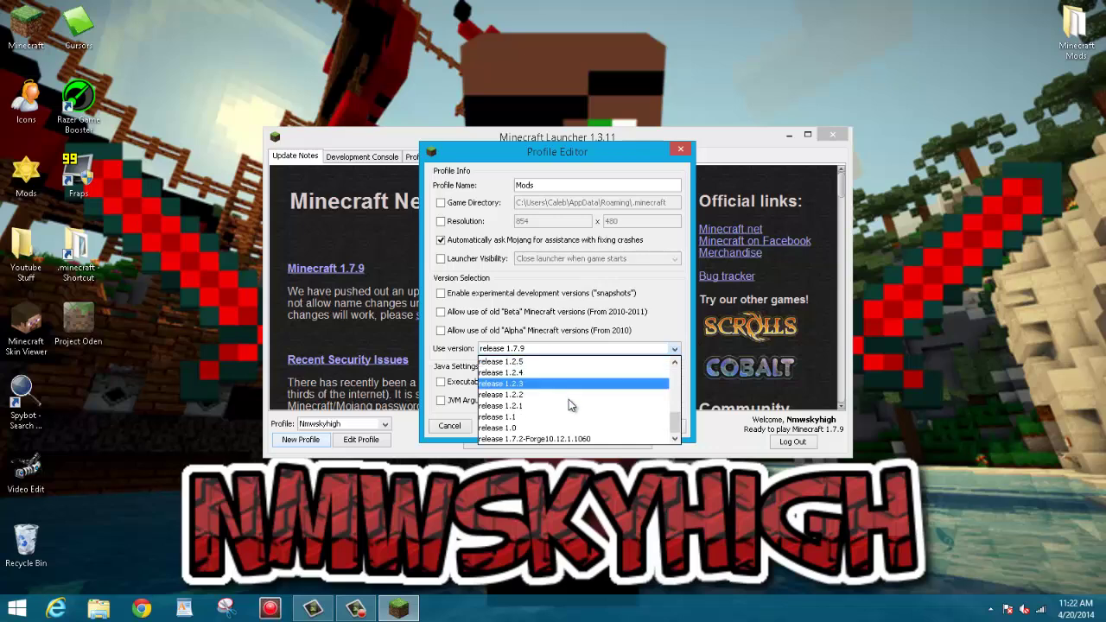
{"action": "left_click", "coordinate": [603, 439]}
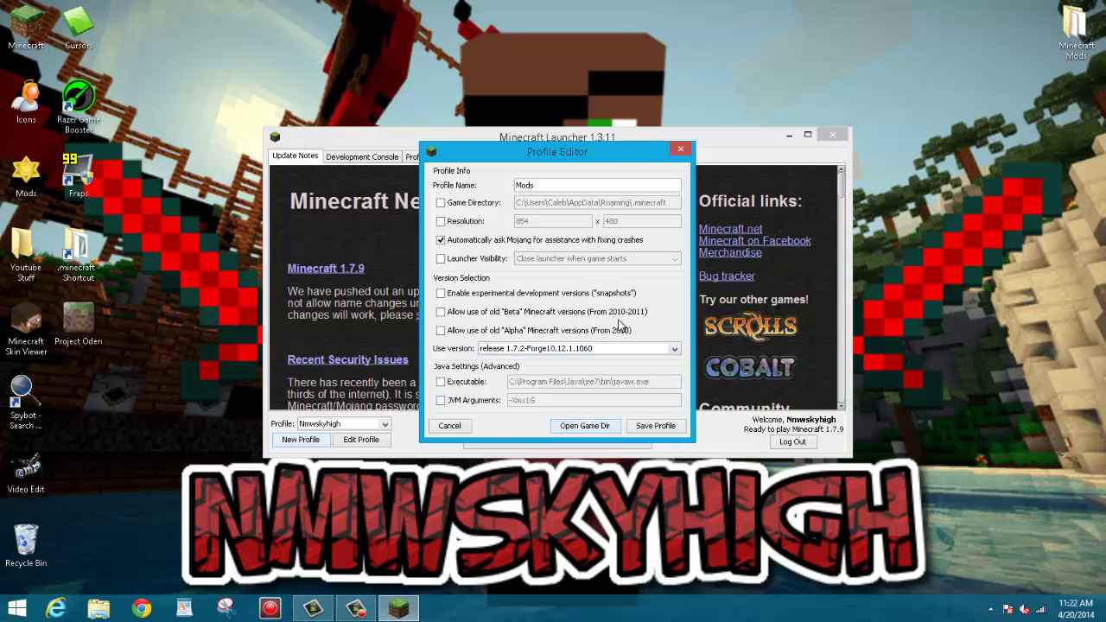
{"action": "left_click", "coordinate": [653, 426]}
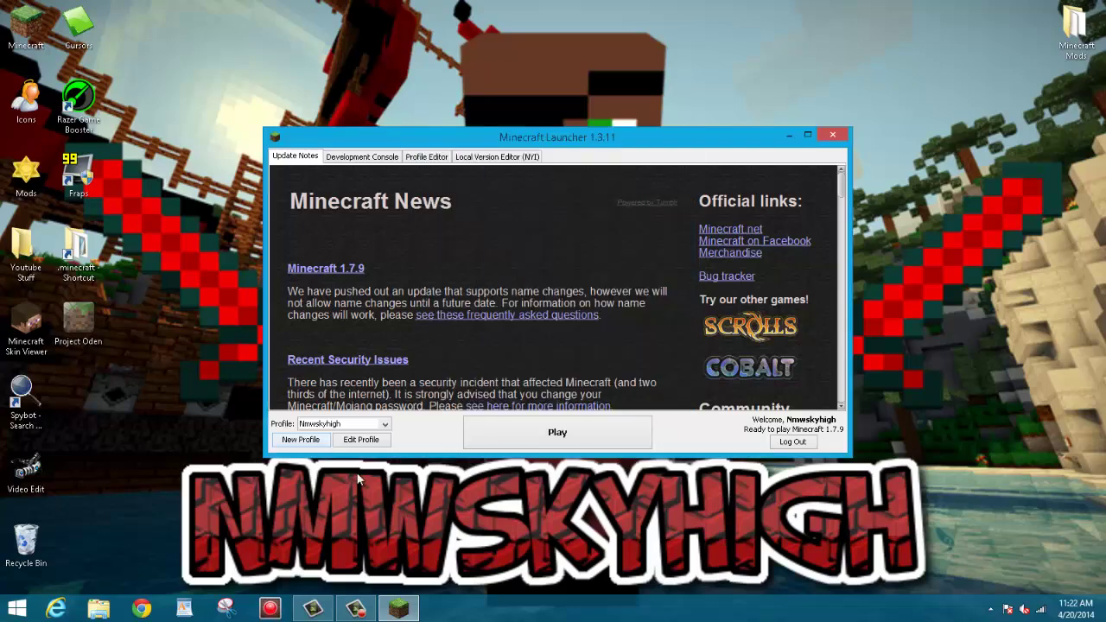
- Select the Mods profile in the launcher and start the game with it
{"action": "left_click", "coordinate": [387, 427]}
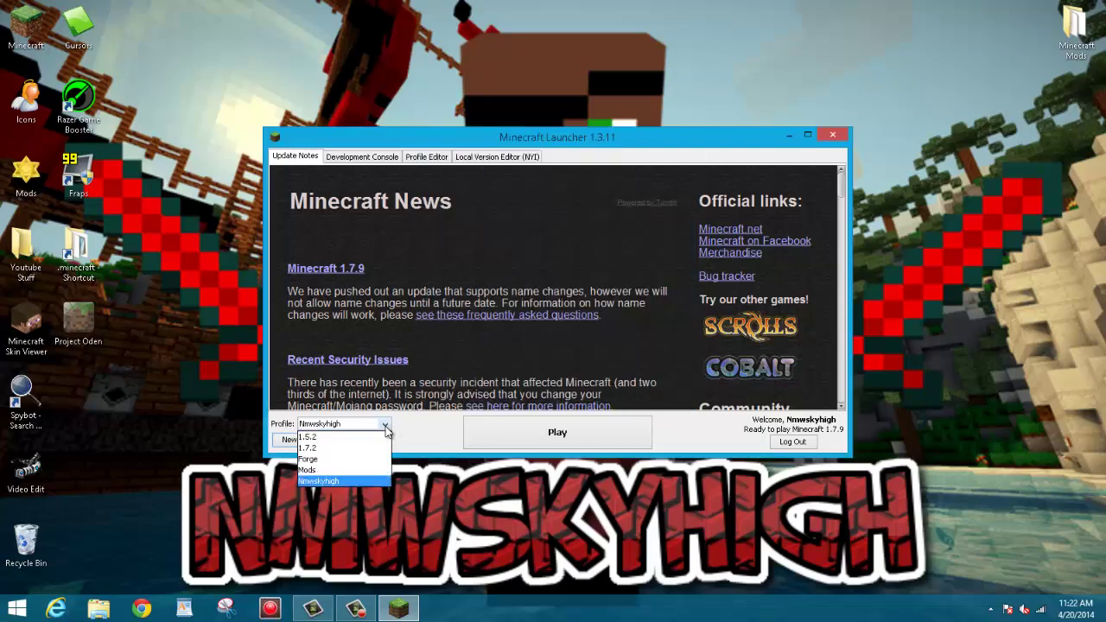
{"action": "left_click", "coordinate": [375, 471]}
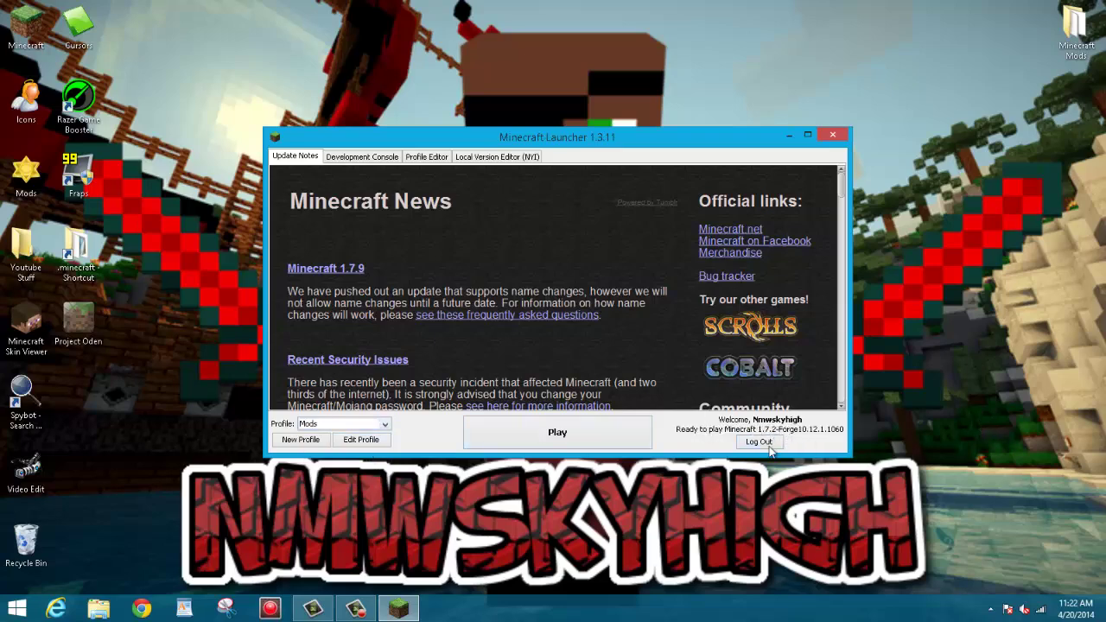
{"action": "left_click", "coordinate": [617, 431]}
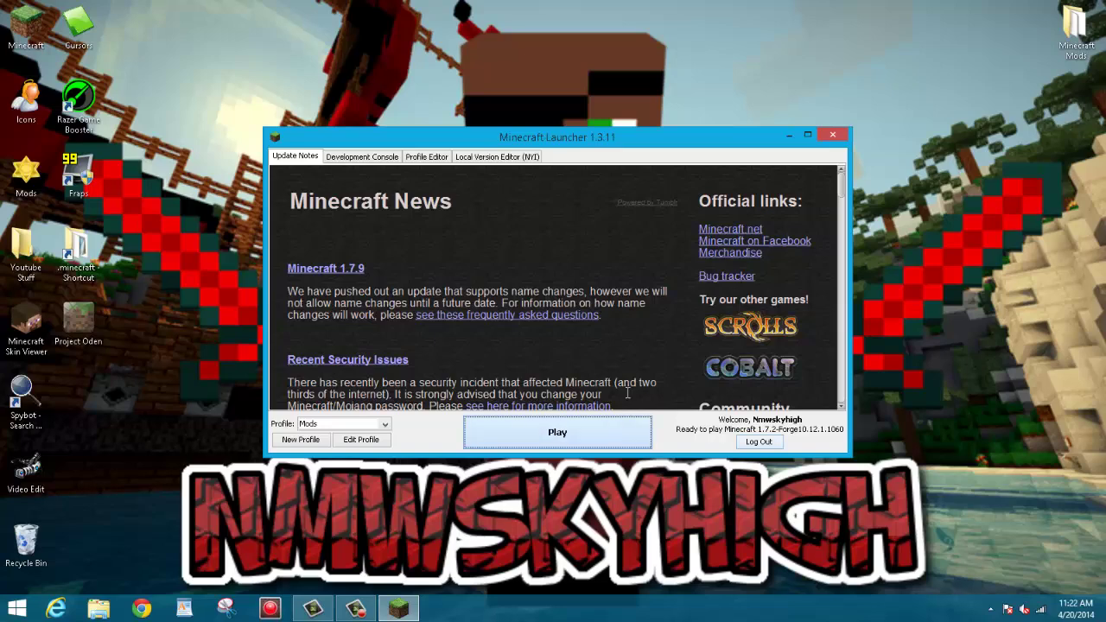
{"action": "left_click", "coordinate": [806, 136]}
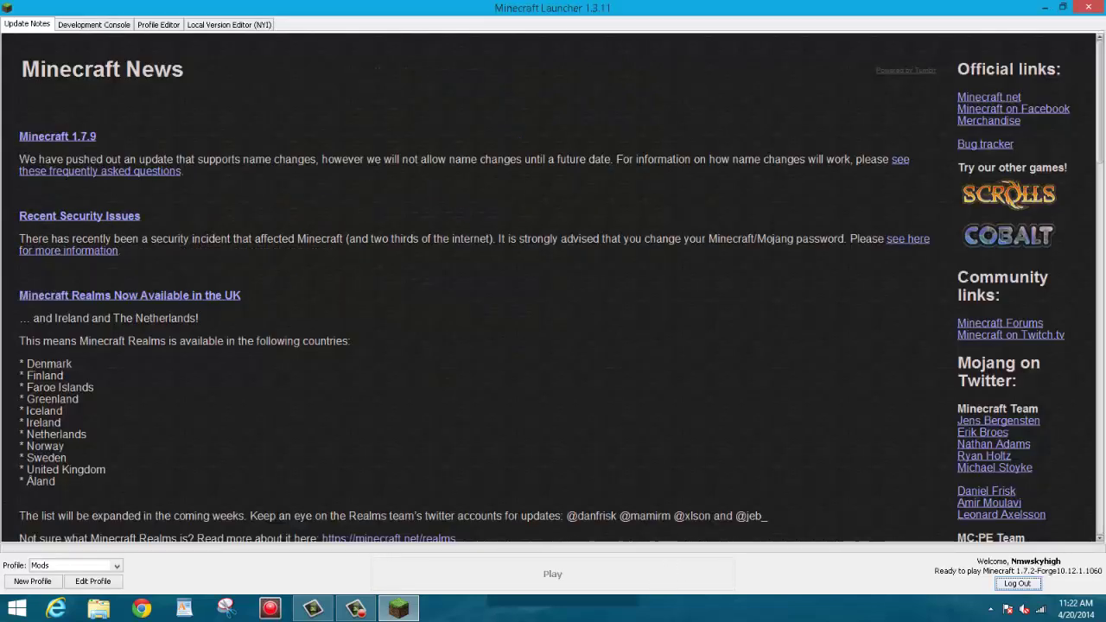
{"action": "mouse_move", "coordinate": [355, 608]}
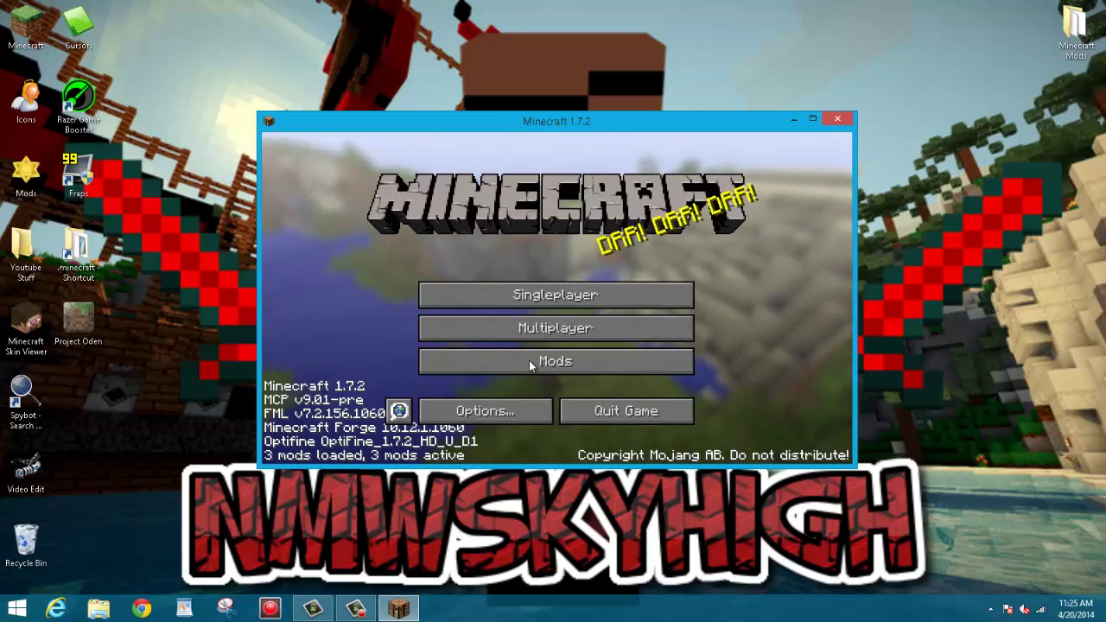
- Check the OptiFine entry in the game's mod list and return to the main menu
{"action": "left_click", "coordinate": [576, 364]}
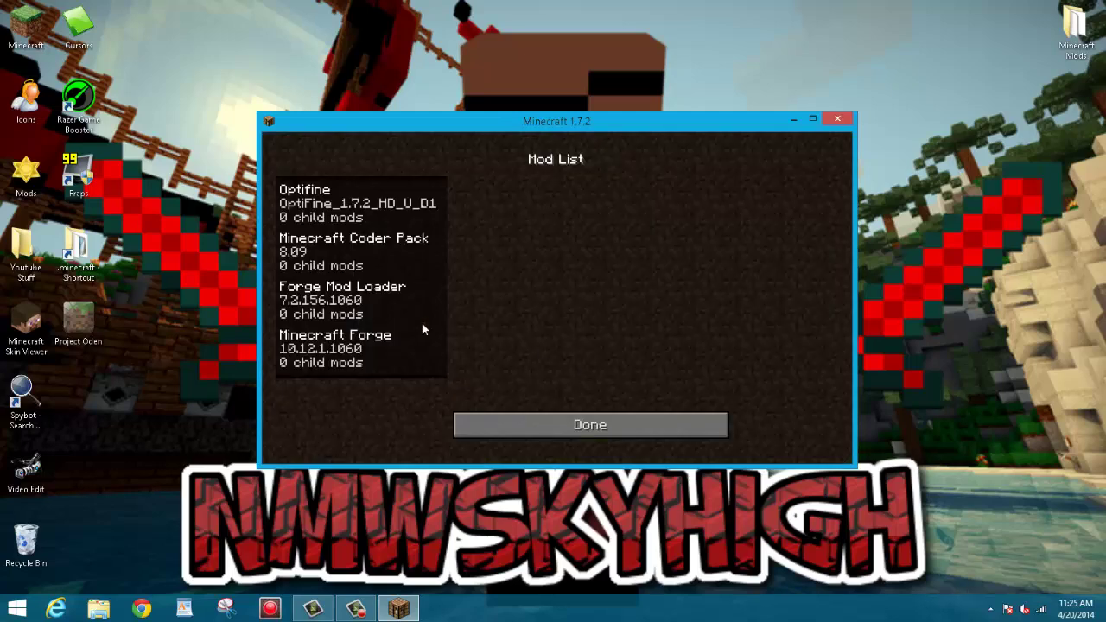
{"action": "left_click", "coordinate": [352, 197]}
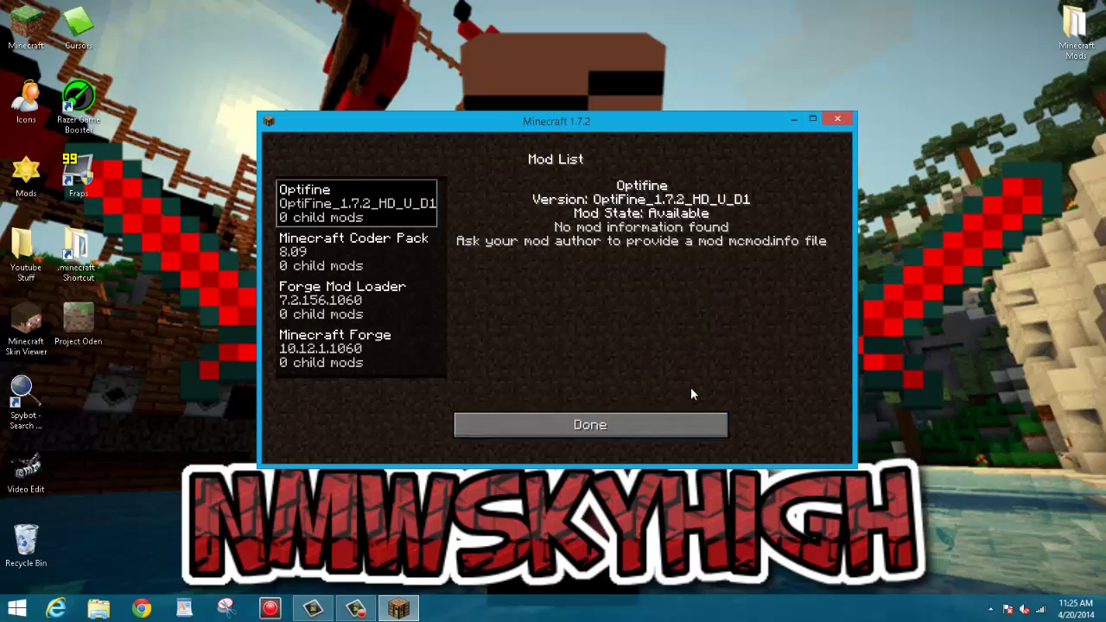
{"action": "left_click", "coordinate": [701, 422]}
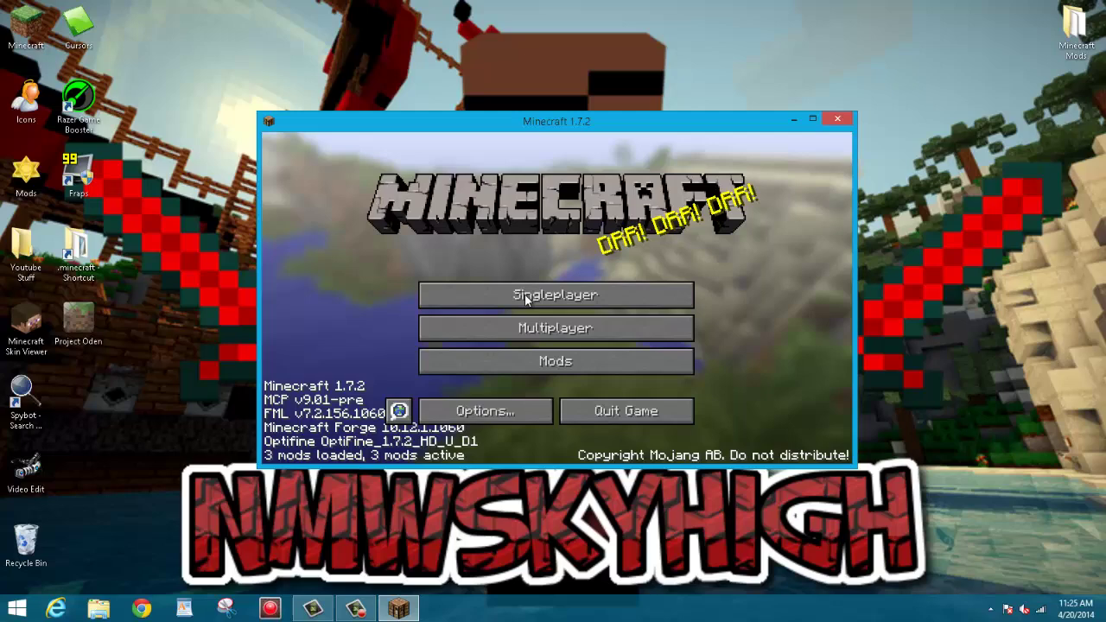
- Set Max Framerate to Unlimited in the game's video settings
{"action": "left_click", "coordinate": [519, 416]}
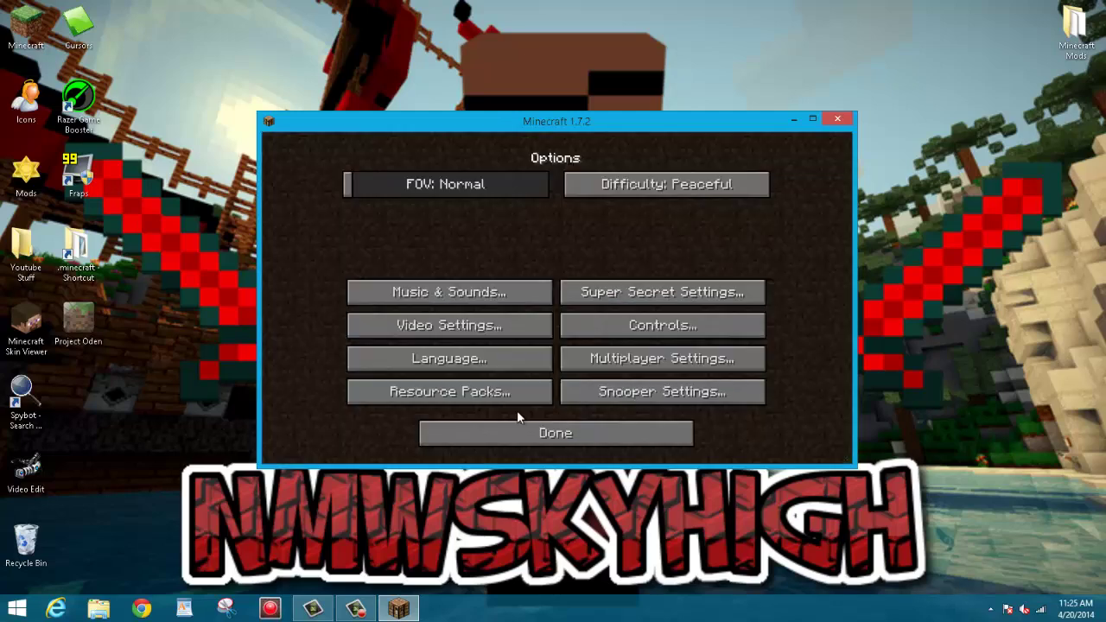
{"action": "left_click", "coordinate": [476, 323]}
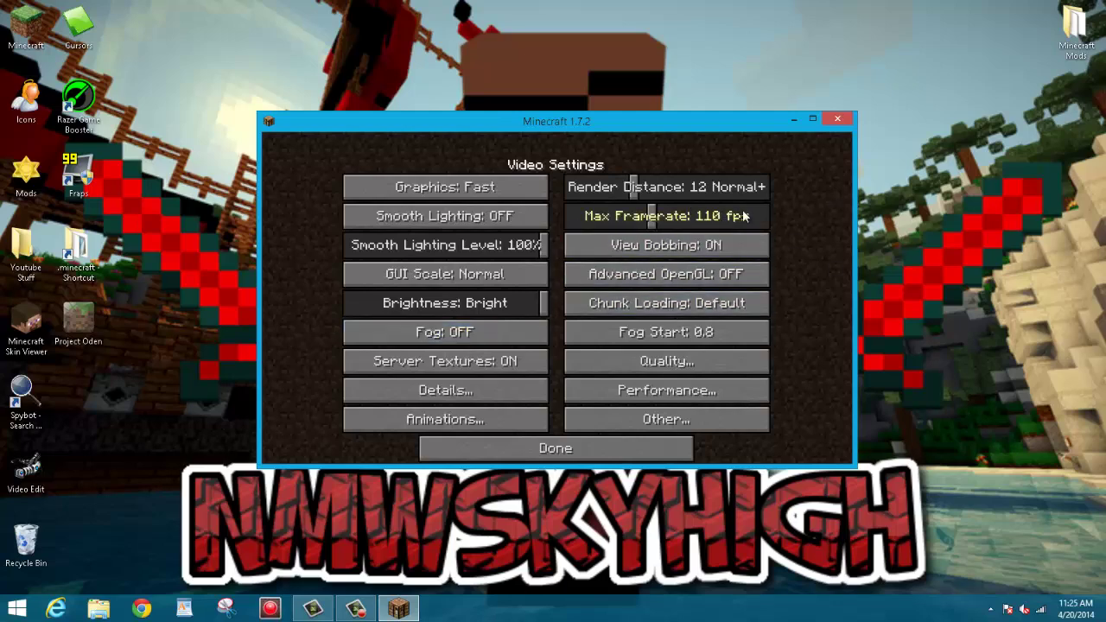
{"action": "left_click_drag", "start_coordinate": [654, 216], "coordinate": [768, 216]}
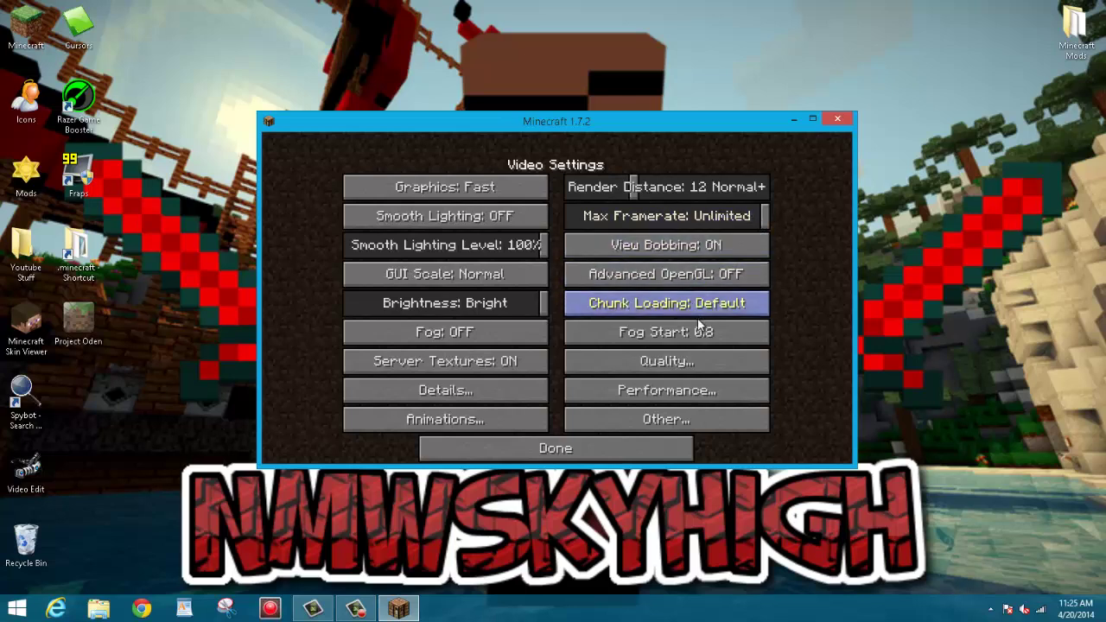
- Look through the Animation, Performance and Quality settings that OptiFine adds to the video settings
{"action": "left_click", "coordinate": [445, 419]}
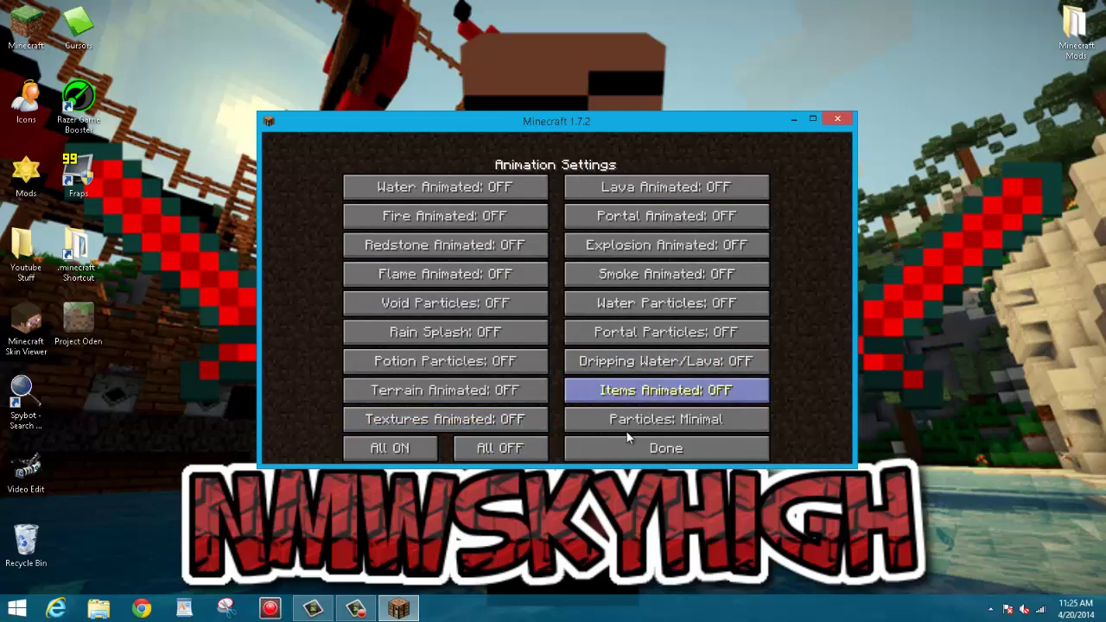
{"action": "left_click", "coordinate": [641, 456]}
{"action": "left_click", "coordinate": [667, 396]}
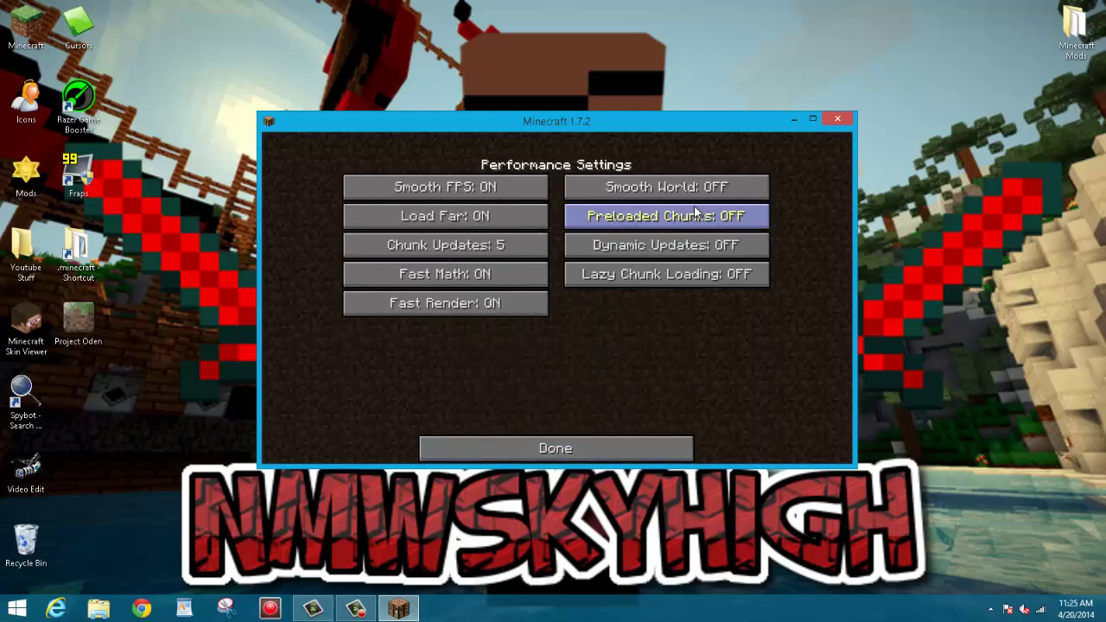
{"action": "left_click", "coordinate": [550, 439]}
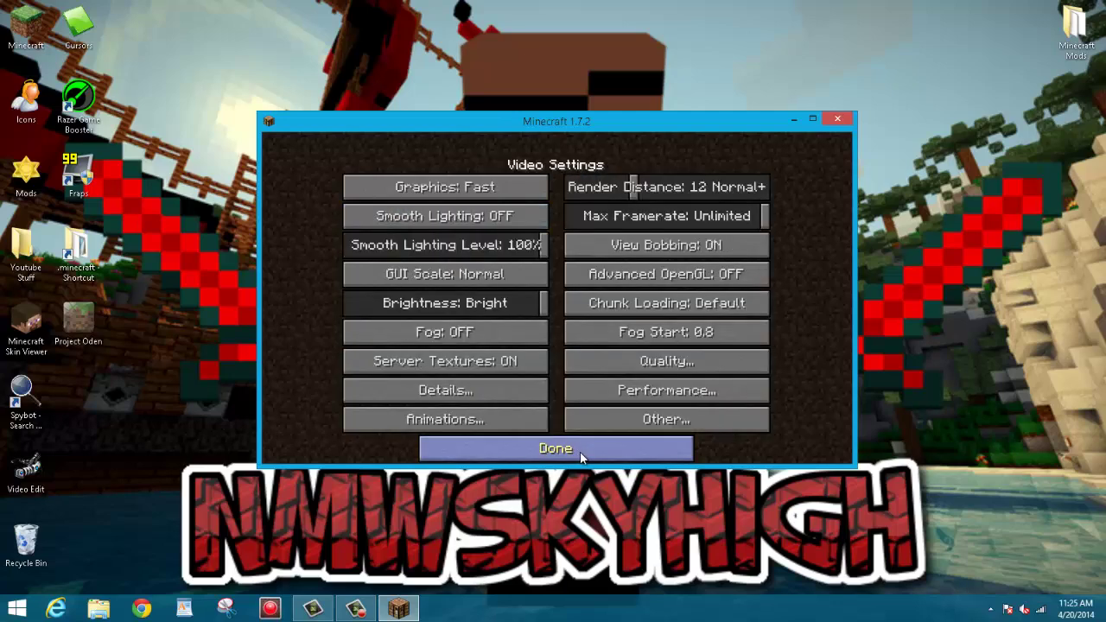
{"action": "left_click", "coordinate": [699, 363]}
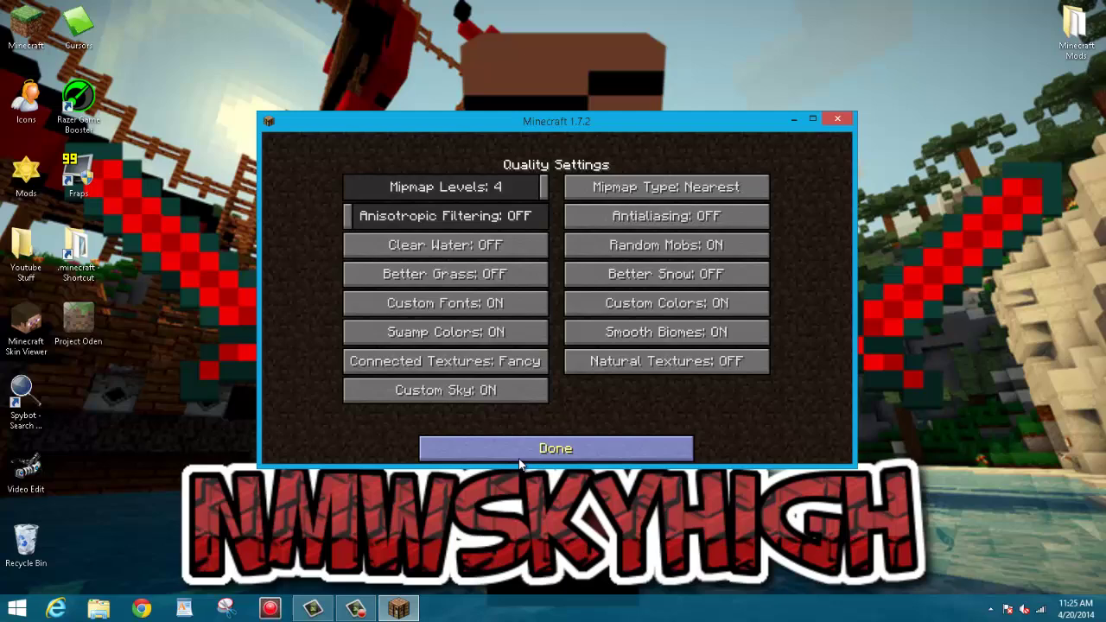
{"action": "left_click", "coordinate": [553, 453]}
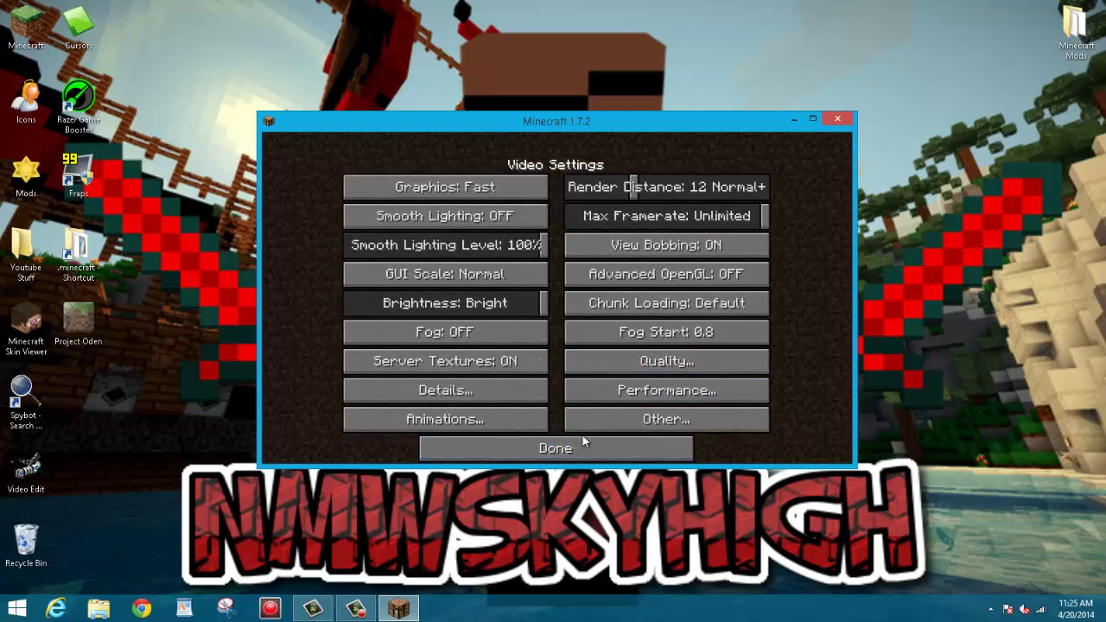
- Leave the options for the main menu and close the game
{"action": "left_click", "coordinate": [644, 445]}
{"action": "left_click", "coordinate": [645, 442]}
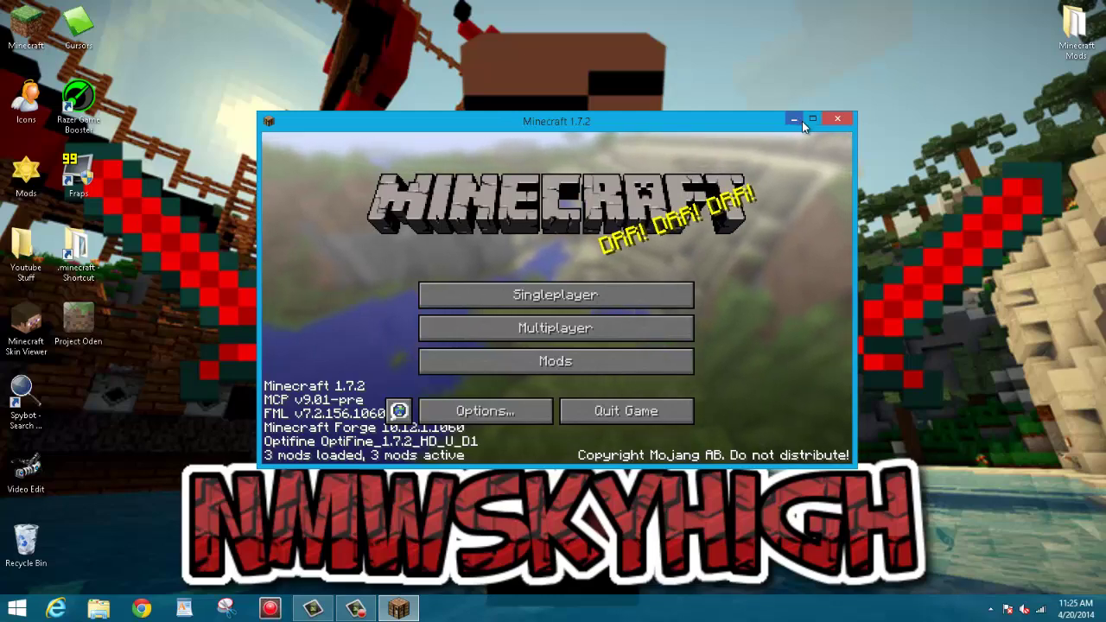
{"action": "left_click_drag", "start_coordinate": [772, 120], "coordinate": [784, 45]}
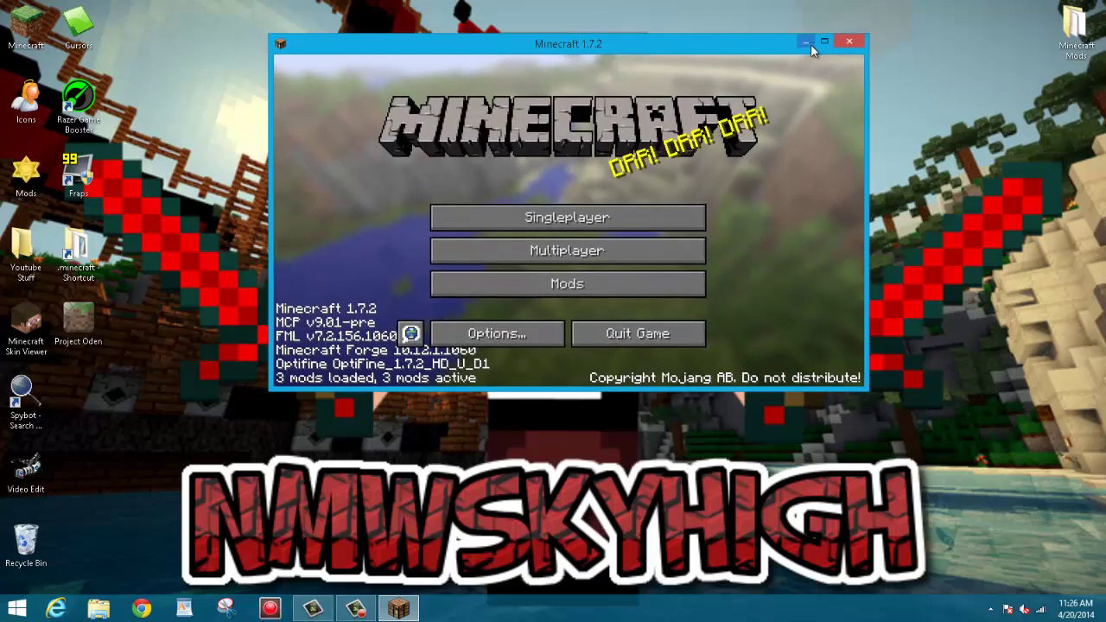
{"action": "left_click", "coordinate": [843, 42]}
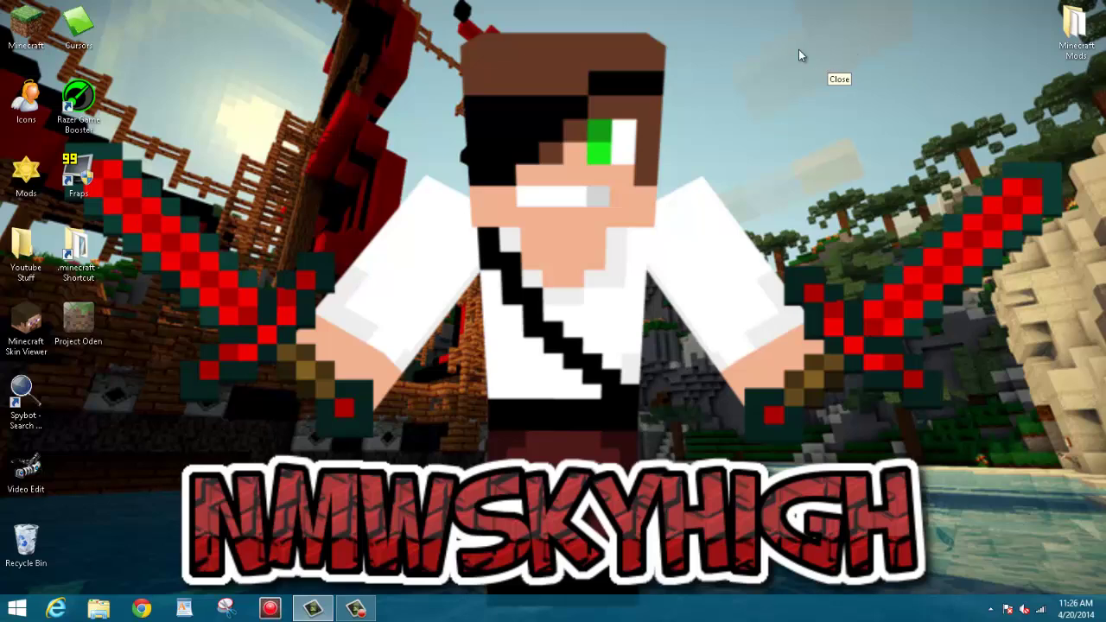
- Open the Minecraft Mods folder from the desktop, look over its mod jar files and close it
{"action": "left_click_drag", "start_coordinate": [1079, 39], "coordinate": [396, 96]}
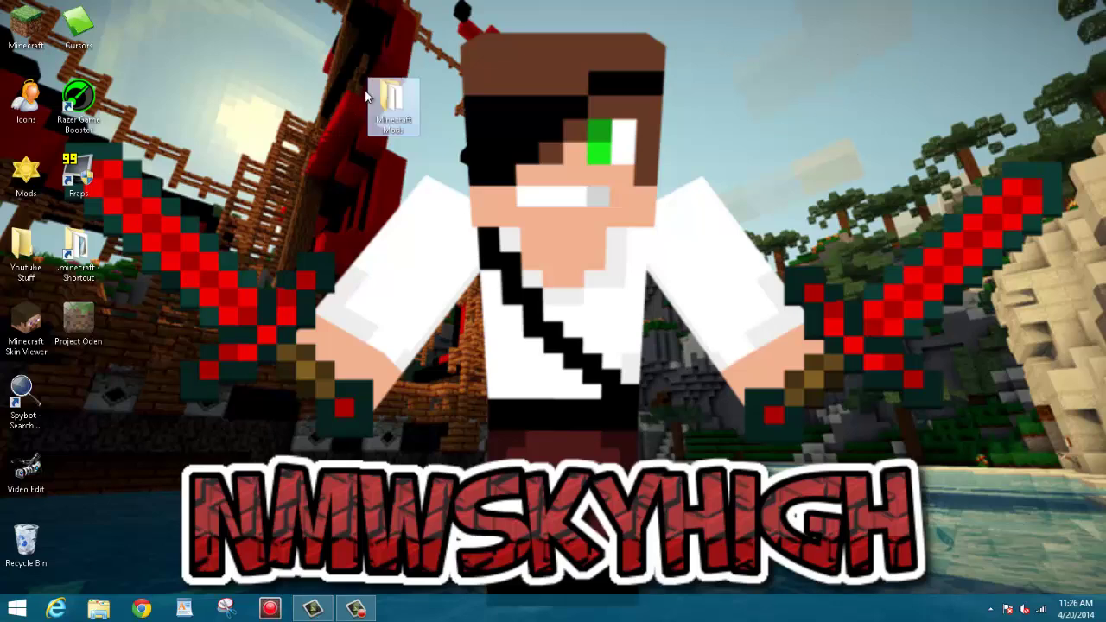
{"action": "double_click", "coordinate": [396, 97]}
{"action": "left_click_drag", "start_coordinate": [835, 316], "coordinate": [733, 164]}
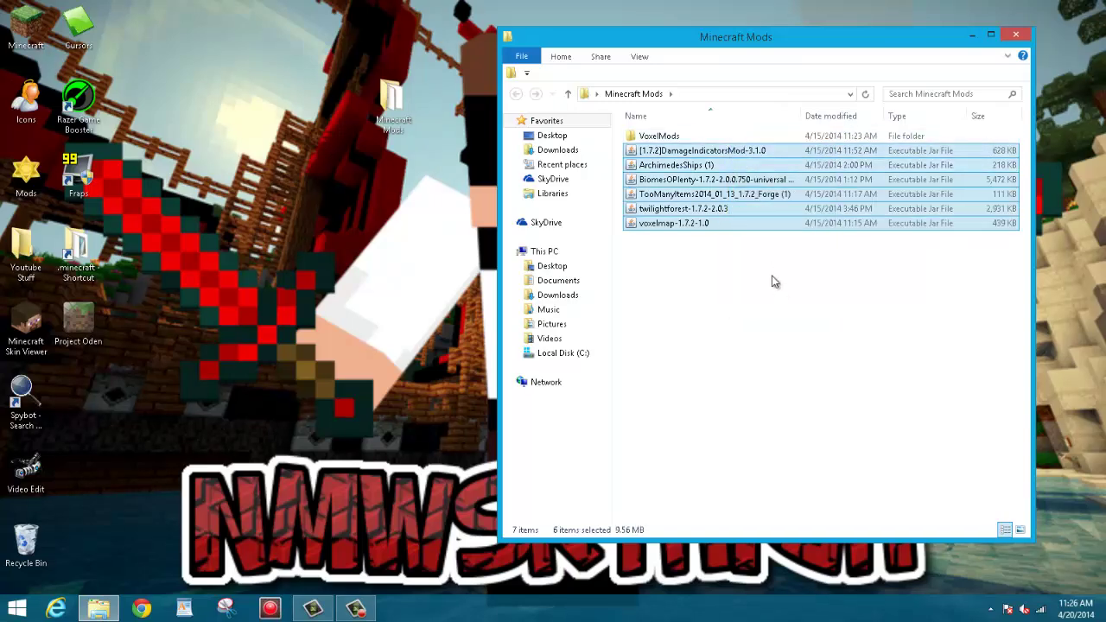
{"action": "left_click_drag", "start_coordinate": [779, 288], "coordinate": [700, 170]}
{"action": "left_click", "coordinate": [751, 292]}
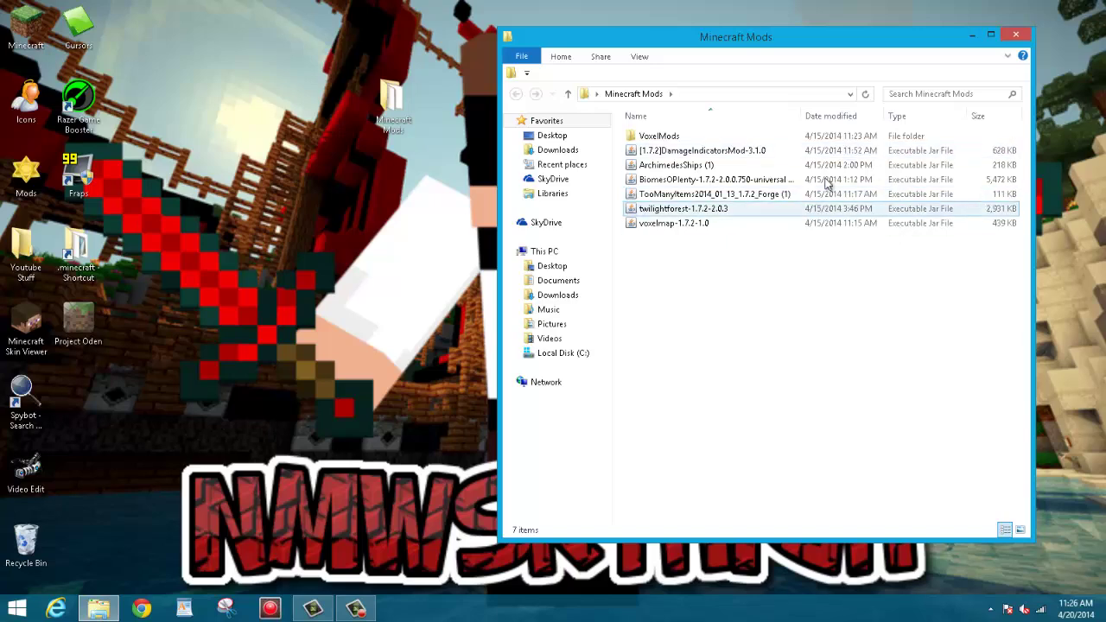
{"action": "left_click", "coordinate": [1013, 34]}
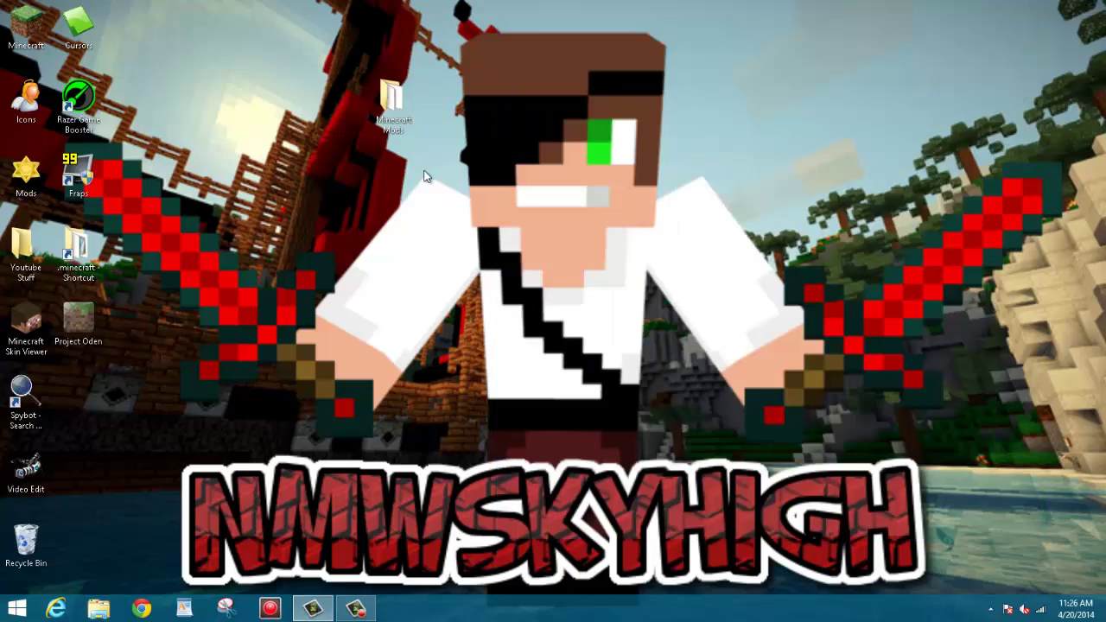
- Place the Minecraft Mods folder below Project Oden among the other desktop icons
{"action": "left_click_drag", "start_coordinate": [380, 118], "coordinate": [82, 410]}
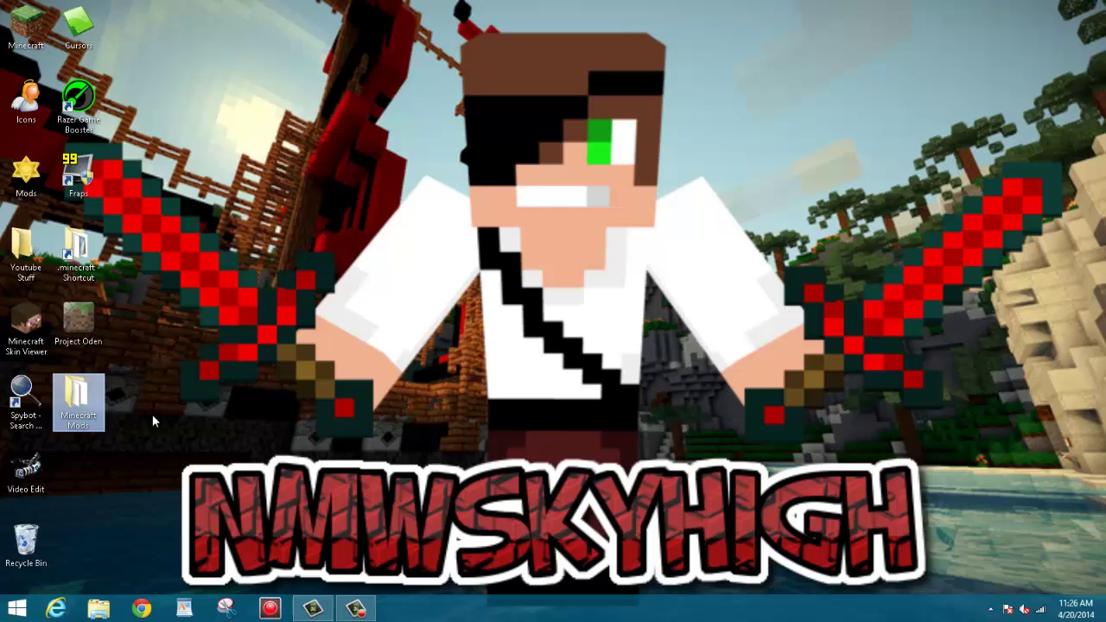
{"action": "left_click_drag", "start_coordinate": [223, 398], "coordinate": [499, 287]}
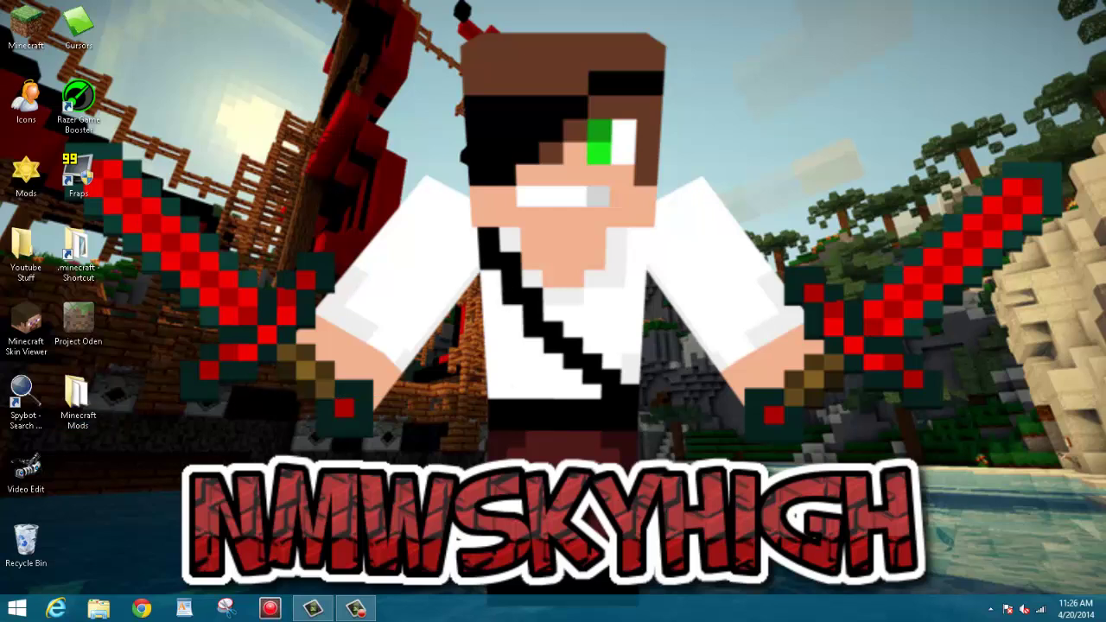
{"action": "mouse_move", "coordinate": [356, 609]}
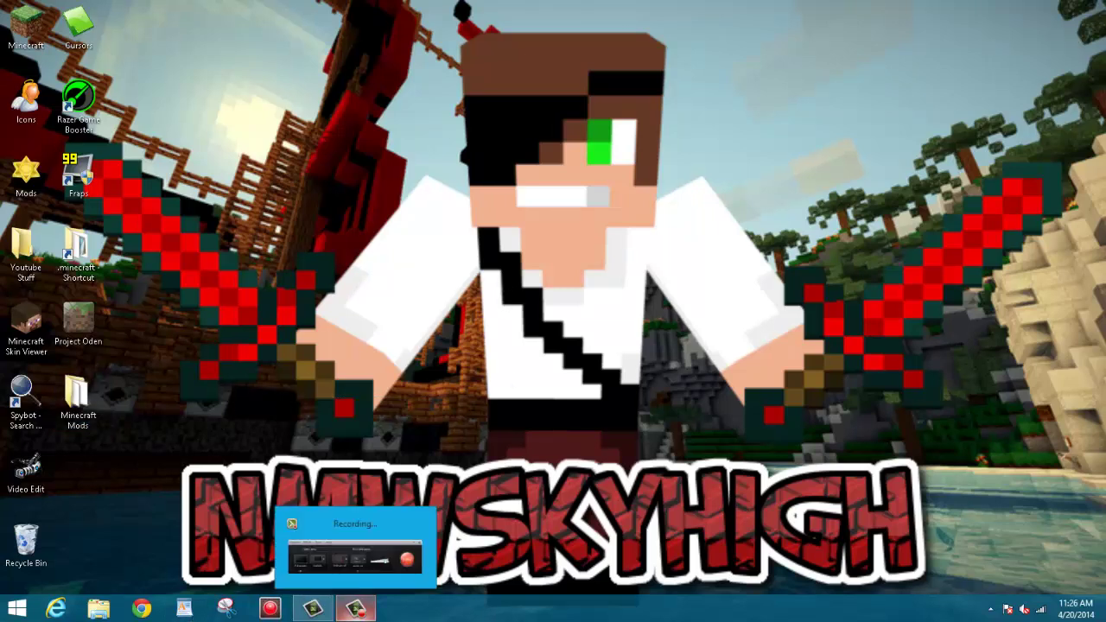